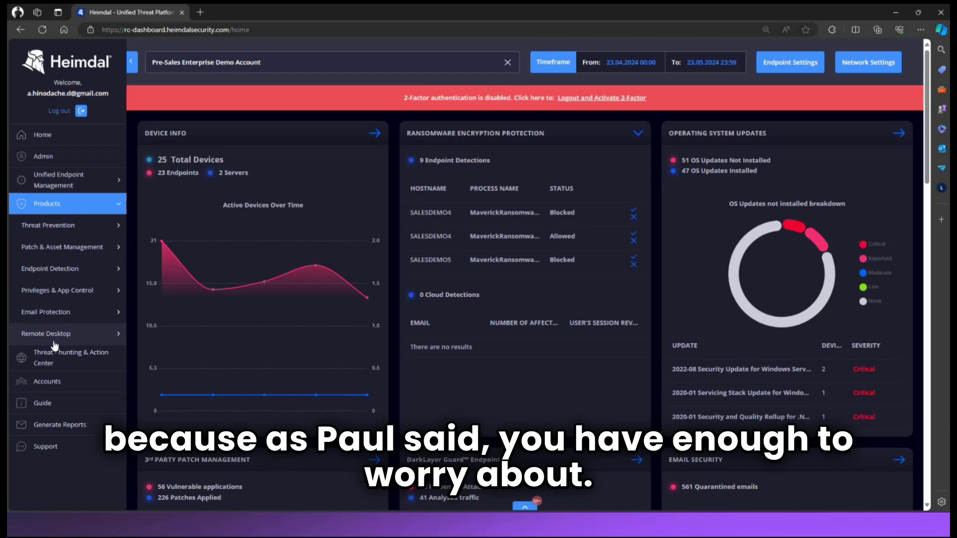
Open 3rd Party Patch Management for Windows and list the assets sorted by CVSS score, highest first
{"action": "left_click", "coordinate": [75, 247]}
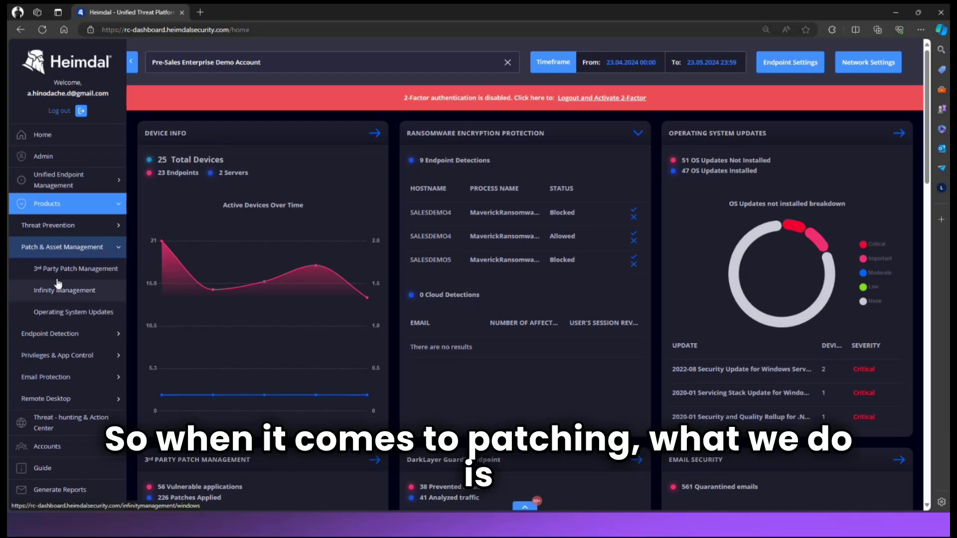
{"action": "left_click", "coordinate": [62, 269]}
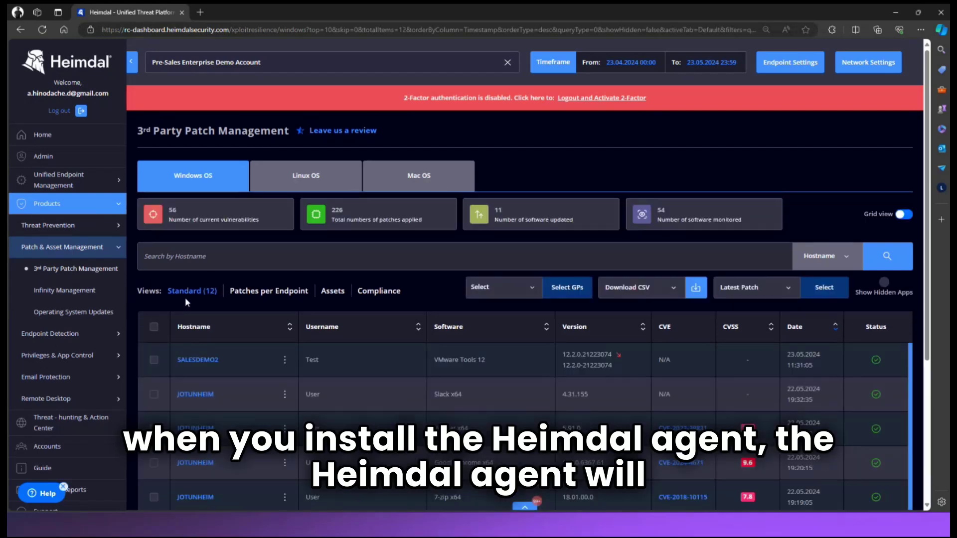
{"action": "left_click", "coordinate": [332, 292]}
{"action": "scroll", "coordinate": [747, 224], "scroll_direction": "down", "scroll_amount": 2}
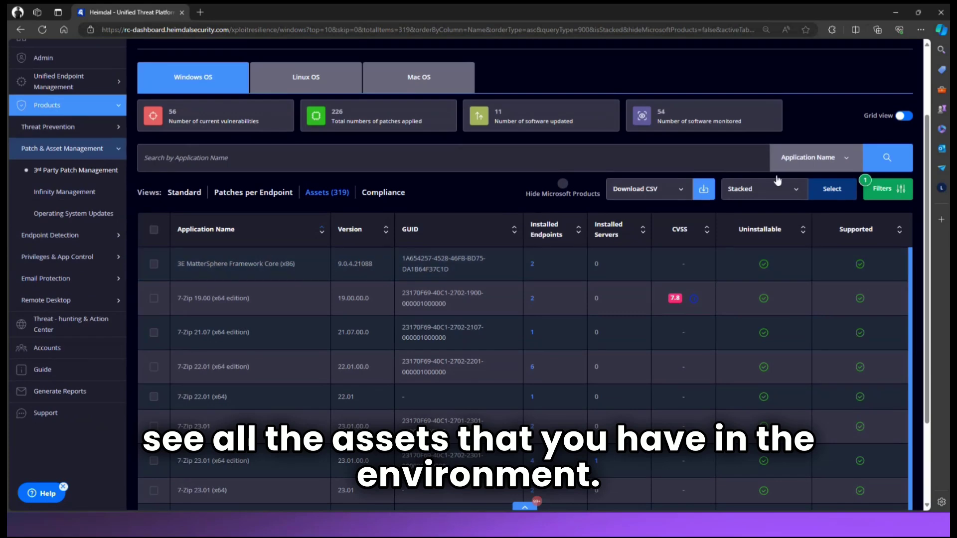
{"action": "left_click", "coordinate": [688, 231]}
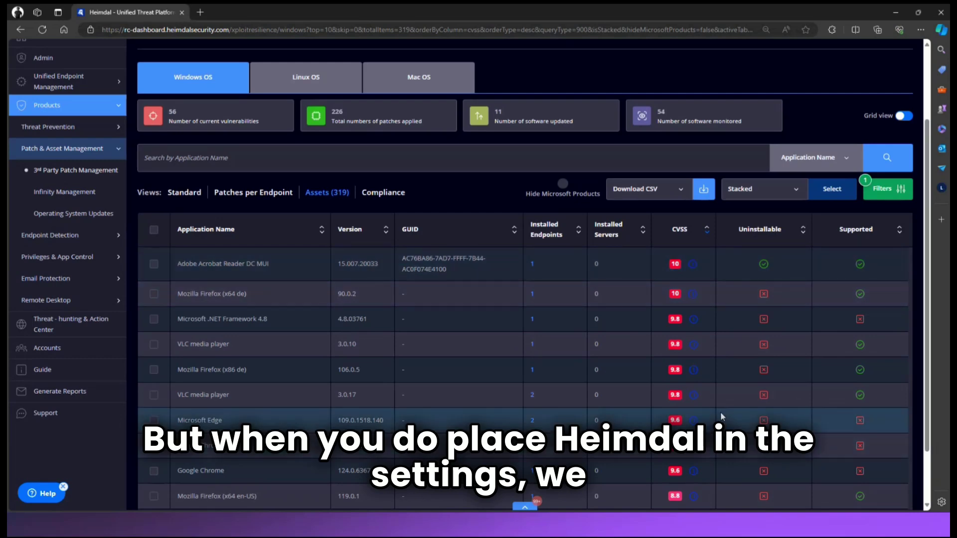
Return to the standard patch view and look through the applied software updates up to page 2
{"action": "scroll", "coordinate": [748, 200], "scroll_direction": "up", "scroll_amount": 2}
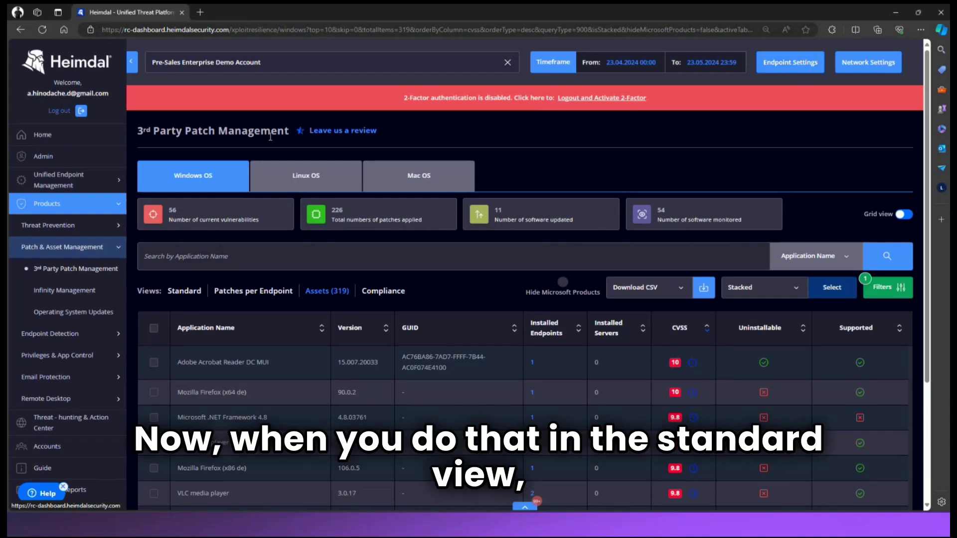
{"action": "left_click", "coordinate": [176, 293]}
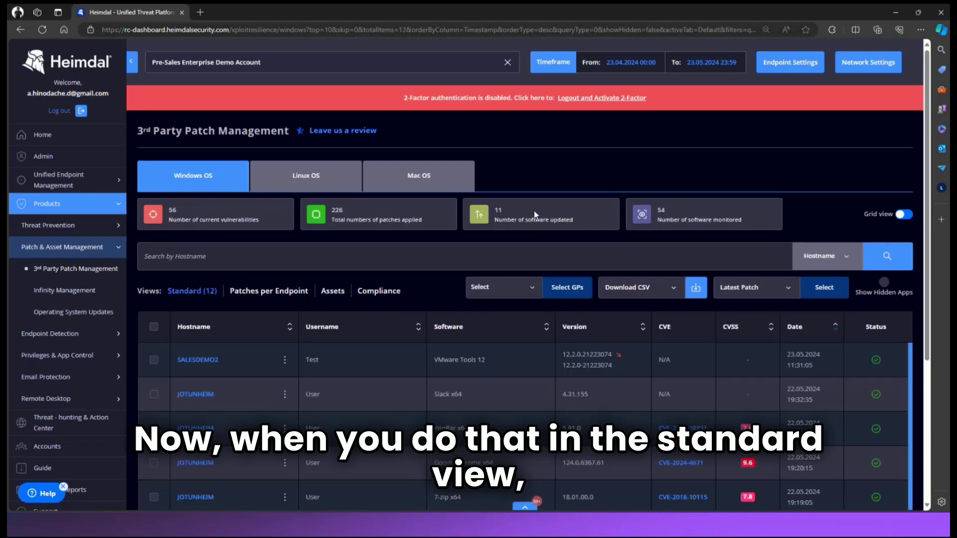
{"action": "scroll", "coordinate": [354, 328], "scroll_direction": "down", "scroll_amount": 3}
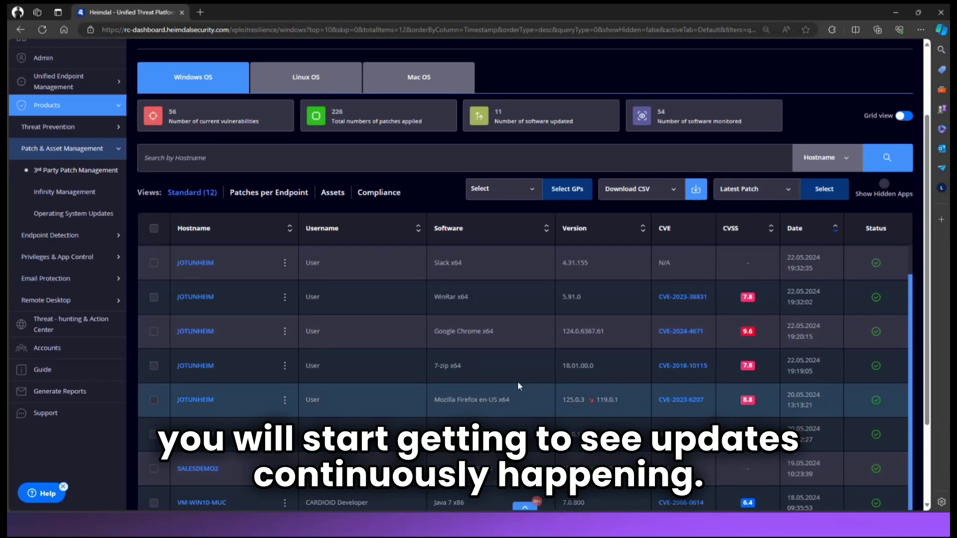
{"action": "scroll", "coordinate": [521, 387], "scroll_direction": "down", "scroll_amount": 3}
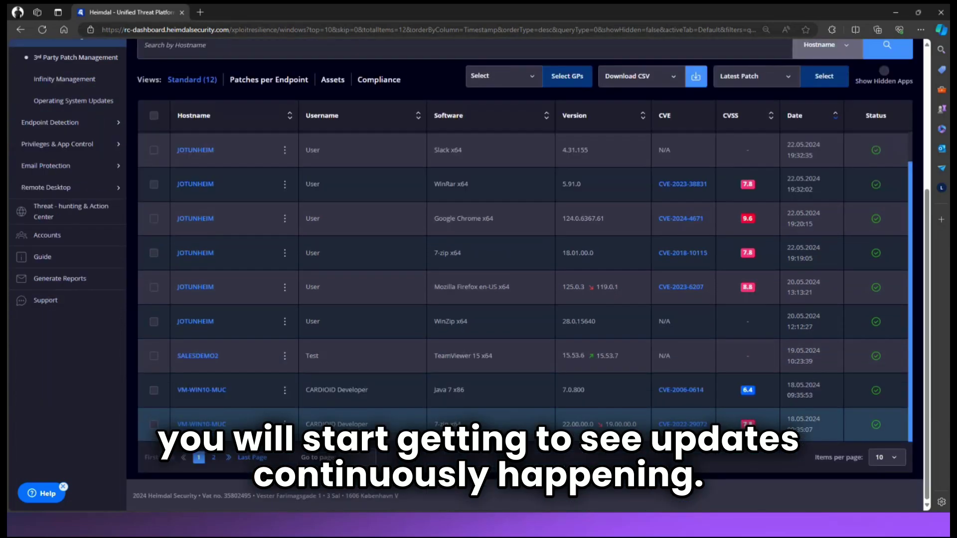
{"action": "left_click", "coordinate": [213, 457]}
Set the timeframe from 01.12.2023 to 29.02.2024 and examine the WinRar x64 version update on SALESDEMO2
{"action": "left_click", "coordinate": [618, 66]}
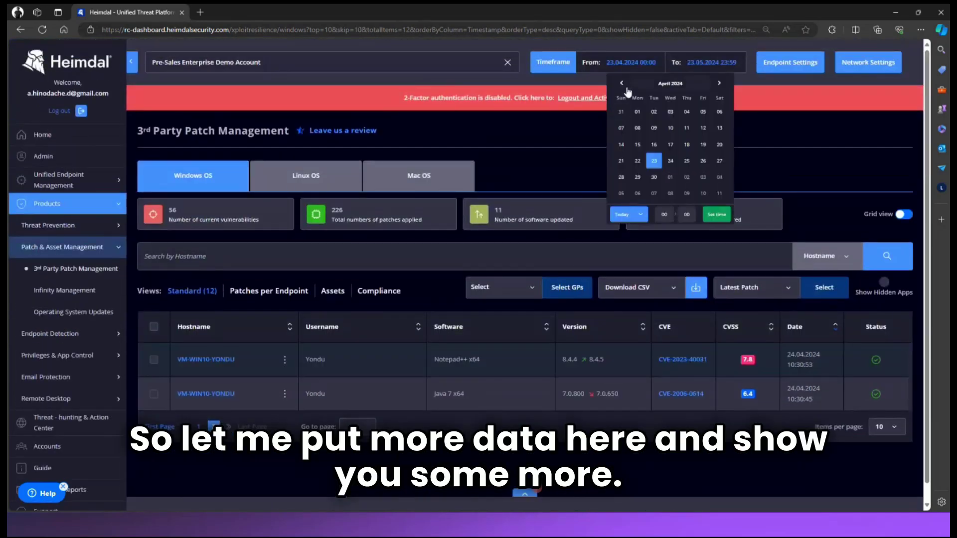
{"action": "left_click", "coordinate": [621, 83]}
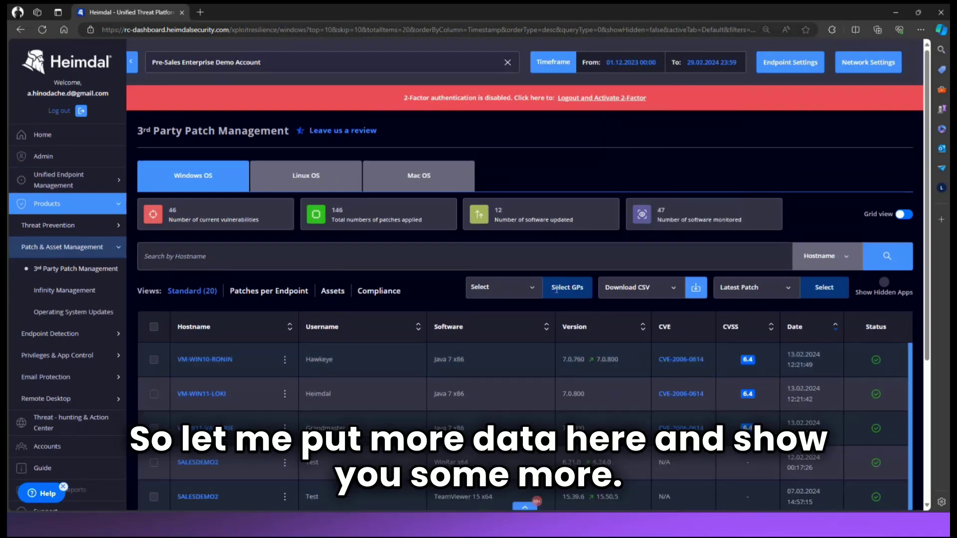
{"action": "scroll", "coordinate": [564, 318], "scroll_direction": "down", "scroll_amount": 3}
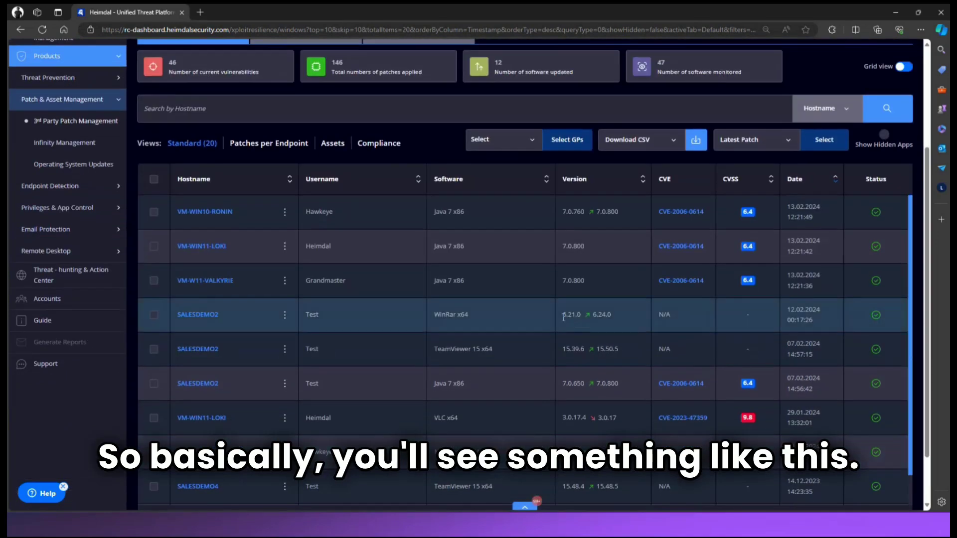
{"action": "left_click_drag", "start_coordinate": [433, 312], "coordinate": [629, 320]}
{"action": "left_click", "coordinate": [465, 322]}
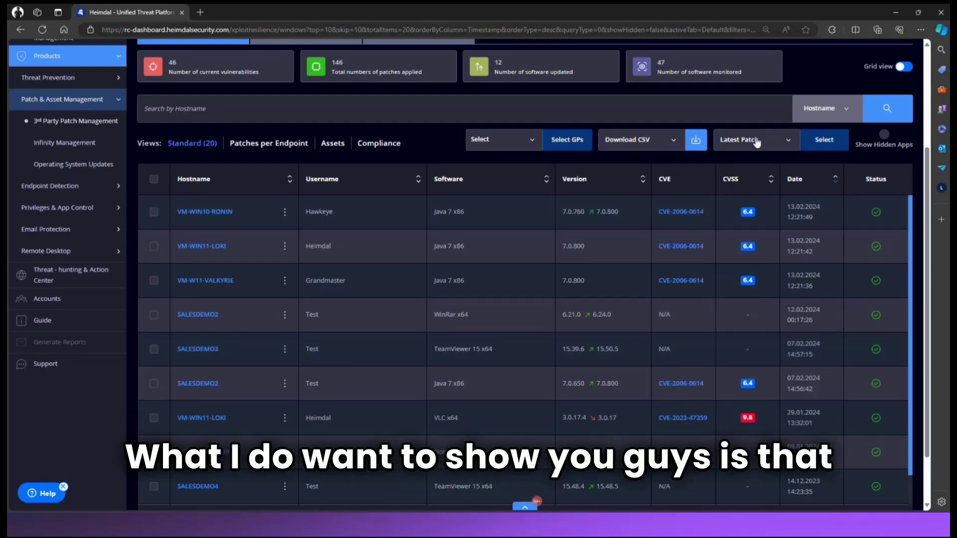
Show the compliance view and look at its available filters, including Cyber Essentials compliant and non-compliant
{"action": "left_click", "coordinate": [757, 143]}
{"action": "left_click", "coordinate": [392, 144]}
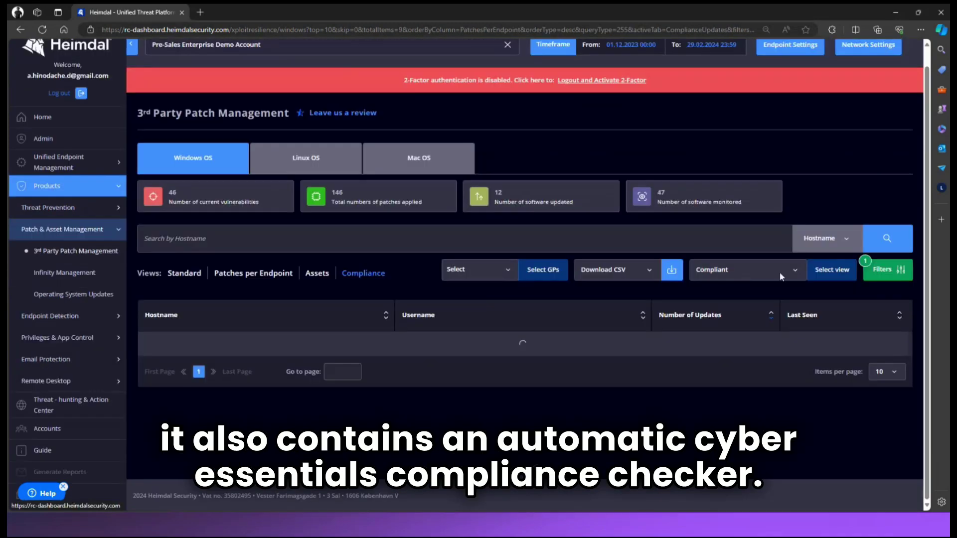
{"action": "scroll", "coordinate": [780, 272], "scroll_direction": "down", "scroll_amount": 2}
{"action": "left_click", "coordinate": [772, 158]}
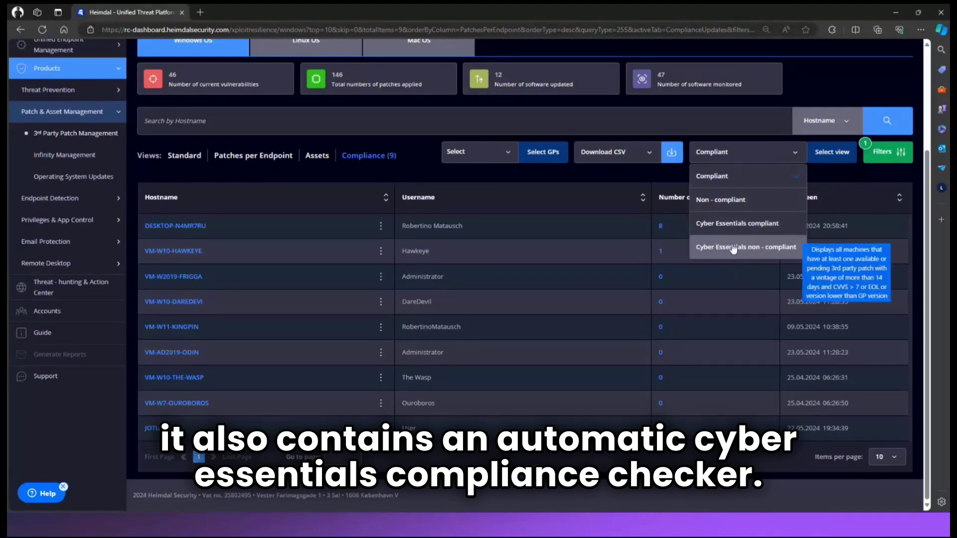
{"action": "left_click", "coordinate": [473, 178]}
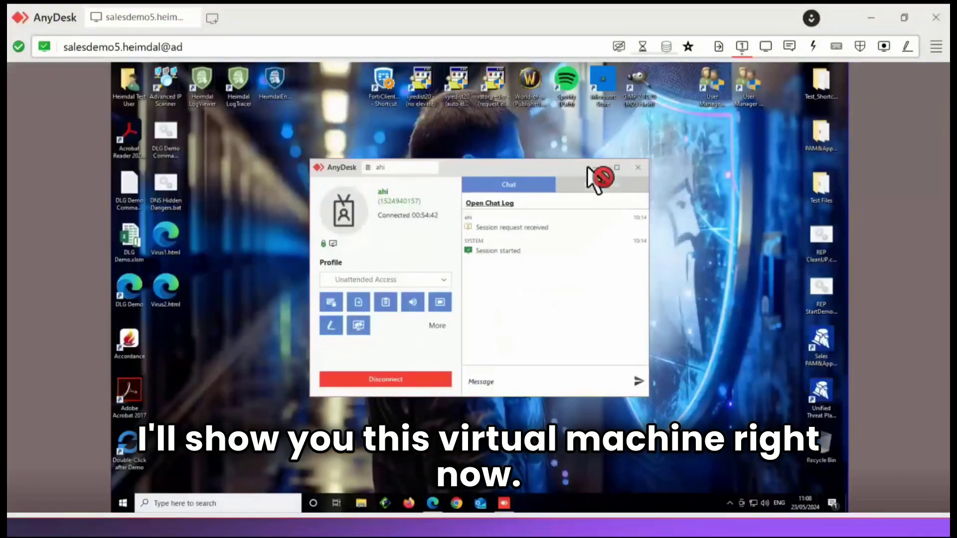
Switch to the AnyDesk remote session, clear its connection window, and close the surplus tabs in Microsoft Edge
{"action": "left_click", "coordinate": [591, 168]}
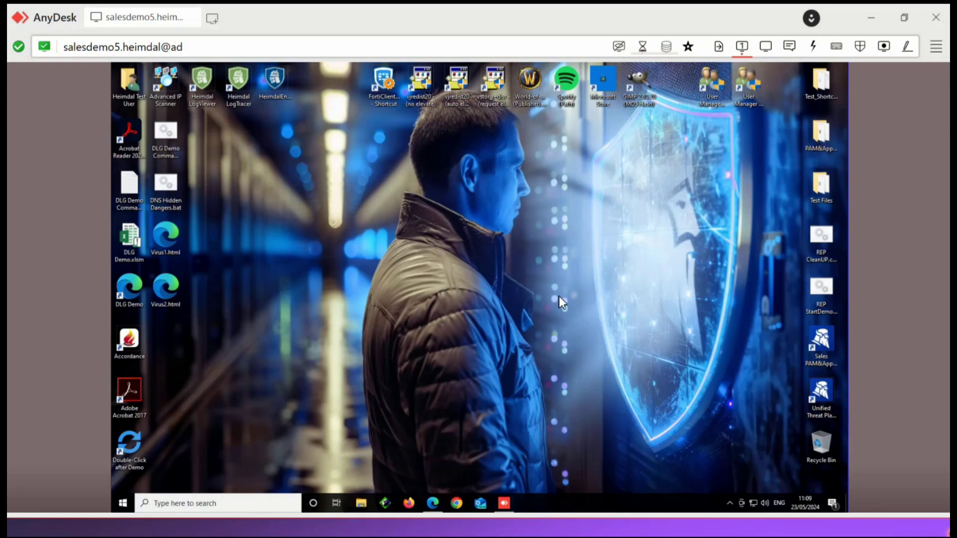
{"action": "left_click", "coordinate": [433, 502]}
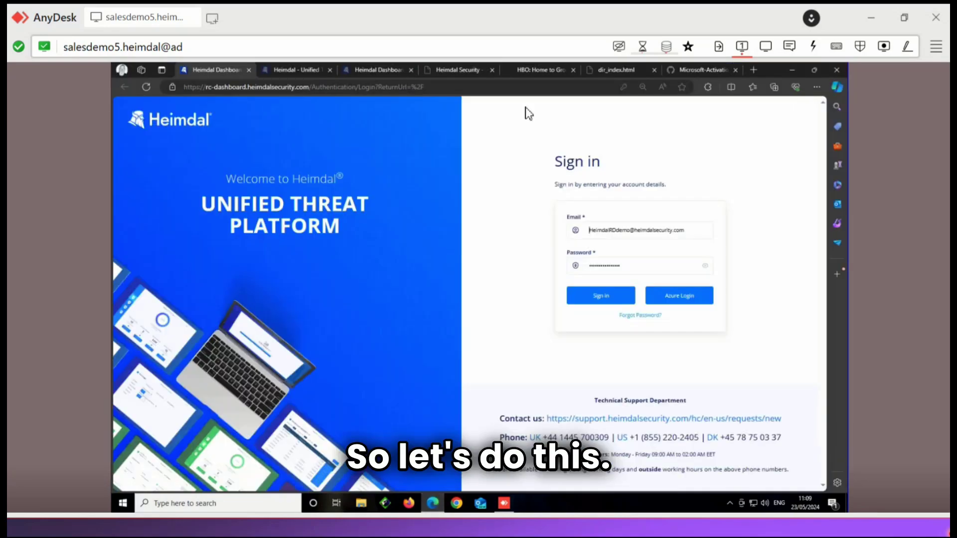
{"action": "left_click", "coordinate": [571, 70]}
{"action": "left_click", "coordinate": [573, 70]}
{"action": "left_click", "coordinate": [573, 70]}
{"action": "left_click", "coordinate": [573, 70]}
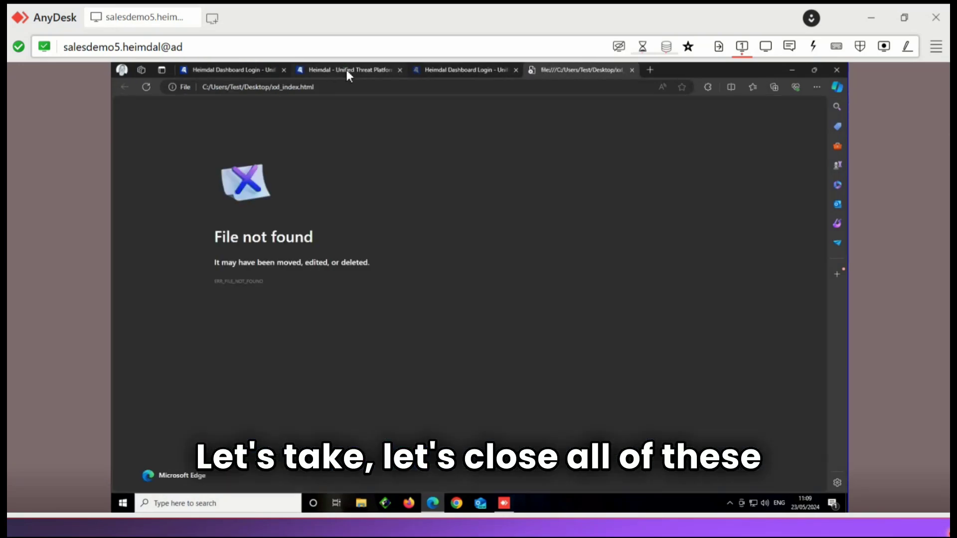
{"action": "left_click", "coordinate": [346, 70]}
{"action": "left_click", "coordinate": [400, 70]}
{"action": "left_click", "coordinate": [400, 70]}
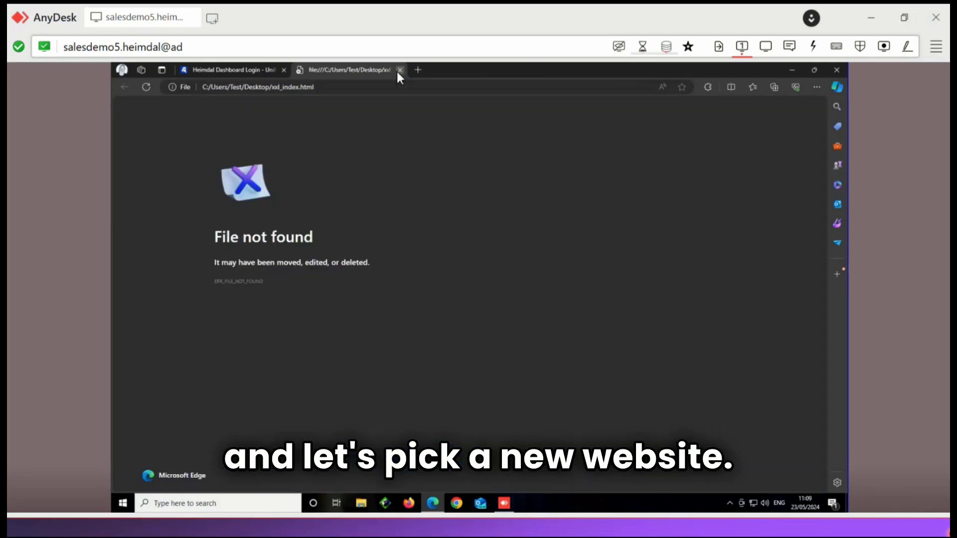
Show the Network tool of Edge's developer tools and load cnn.com to record its requests
{"action": "left_click", "coordinate": [818, 87]}
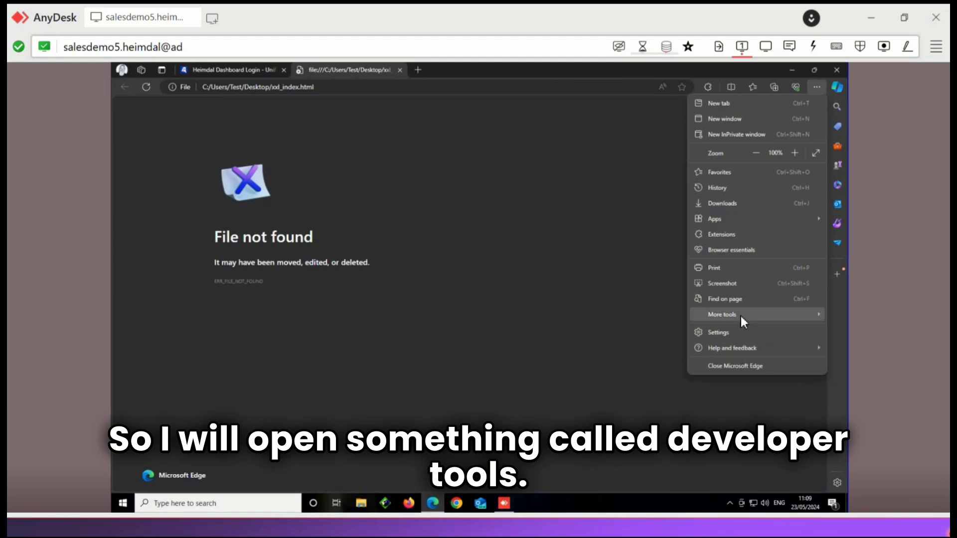
{"action": "mouse_move", "coordinate": [740, 316]}
{"action": "left_click", "coordinate": [588, 484]}
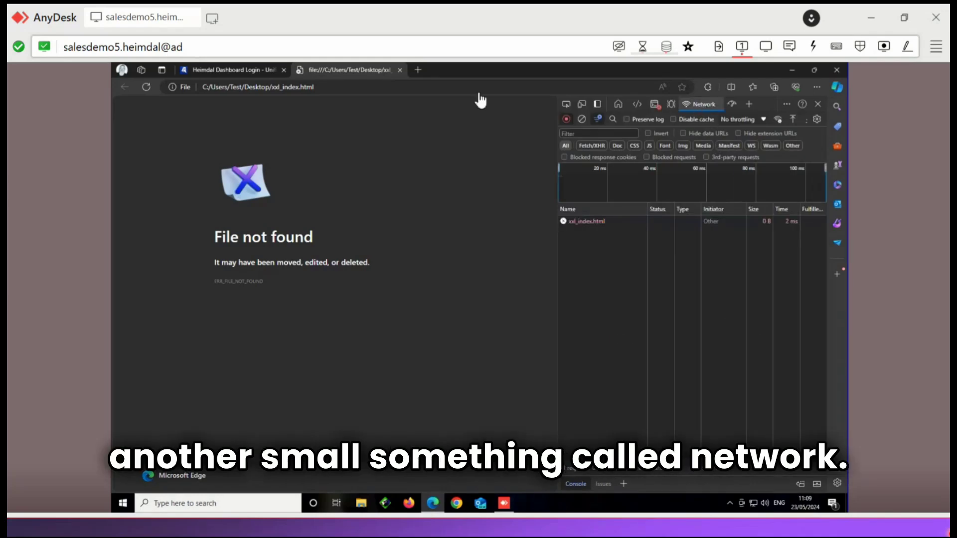
{"action": "left_click", "coordinate": [401, 87]}
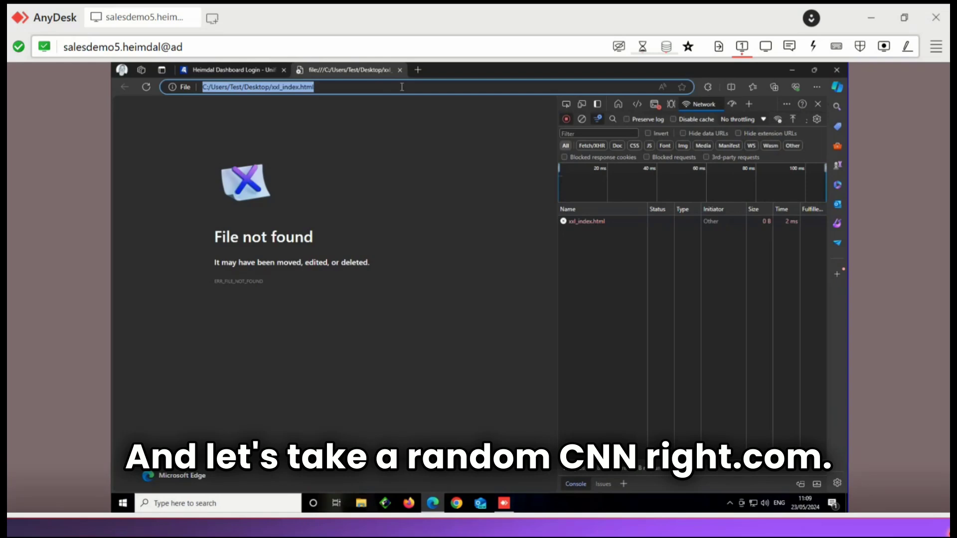
{"action": "type", "text": "cnn.com"}
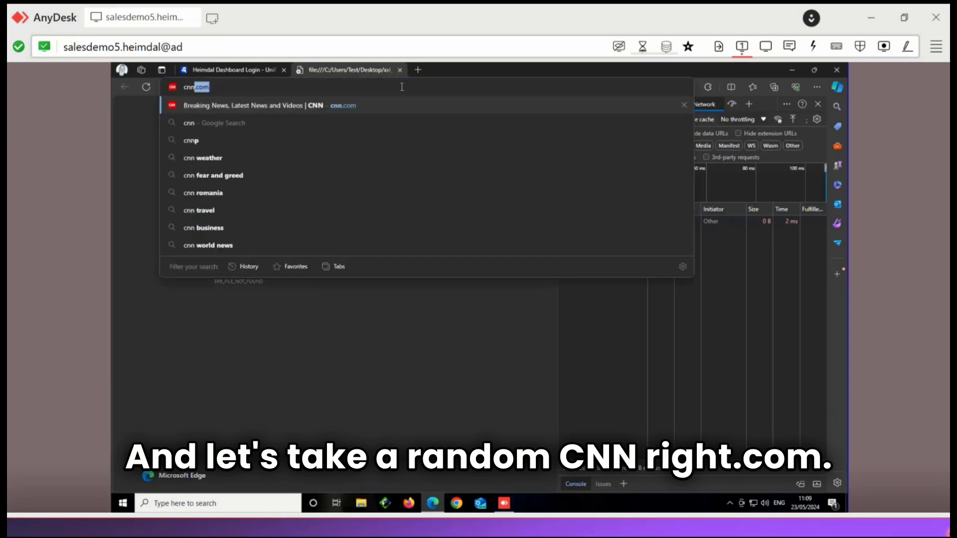
{"action": "key", "text": "Return"}
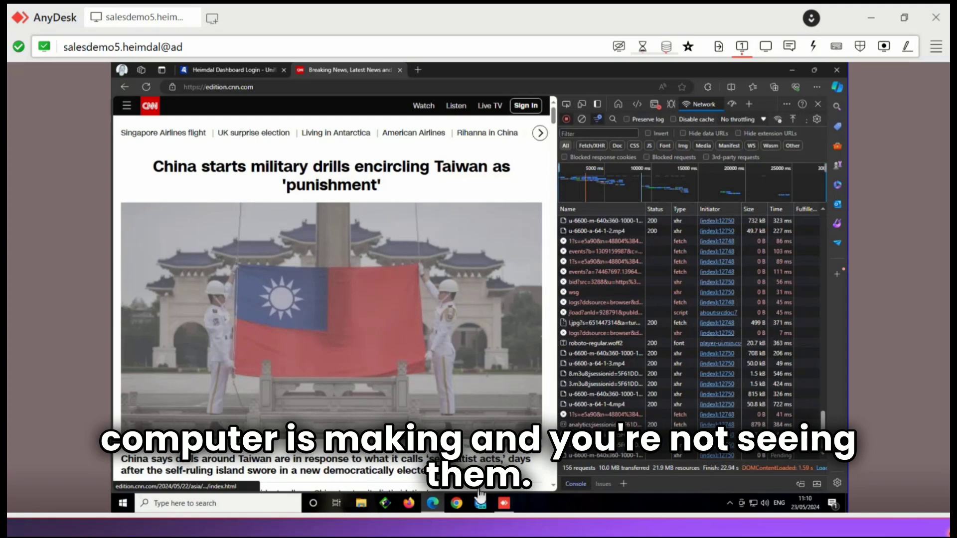
Look through the CNN homepage beside the request log, close its tab and minimize the browser
{"action": "scroll", "coordinate": [471, 249], "scroll_direction": "down", "scroll_amount": 4}
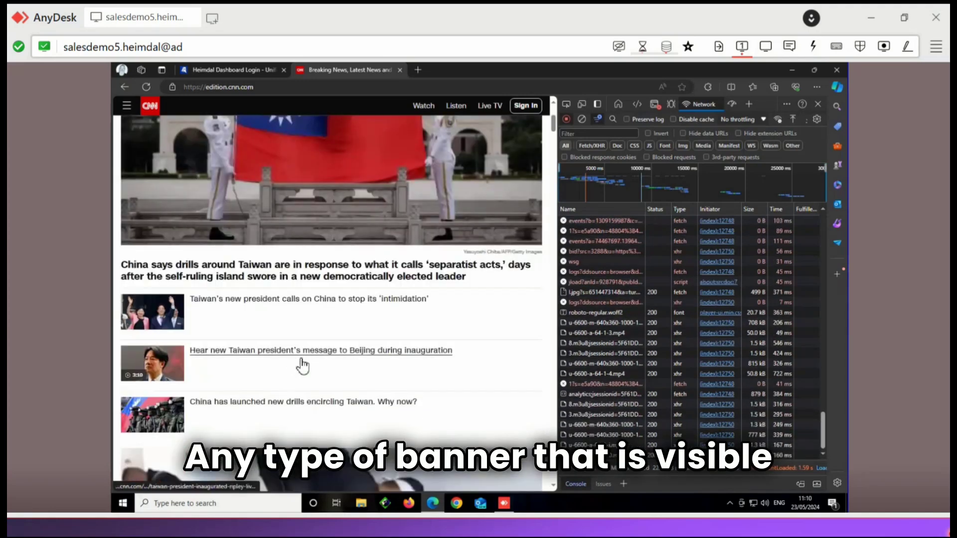
{"action": "scroll", "coordinate": [361, 404], "scroll_direction": "down", "scroll_amount": 5}
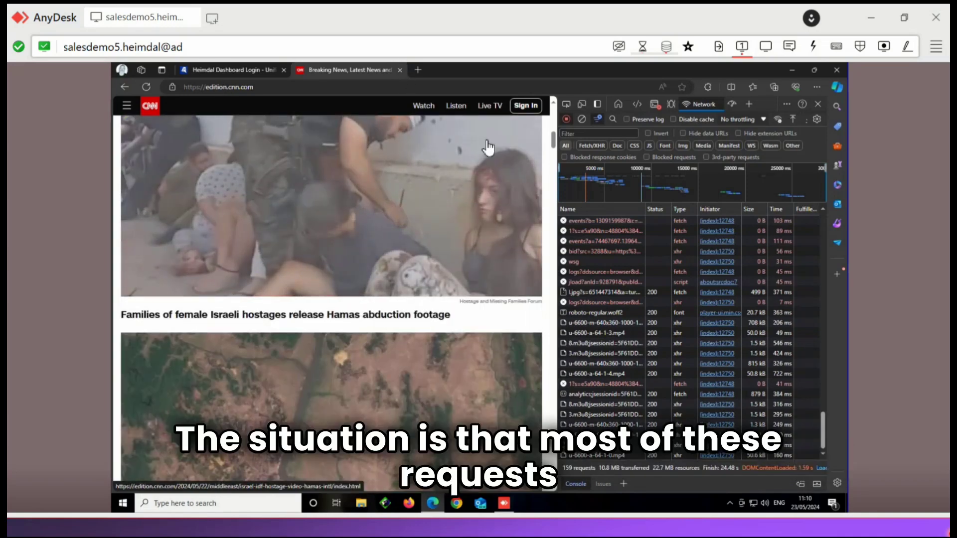
{"action": "left_click", "coordinate": [399, 70]}
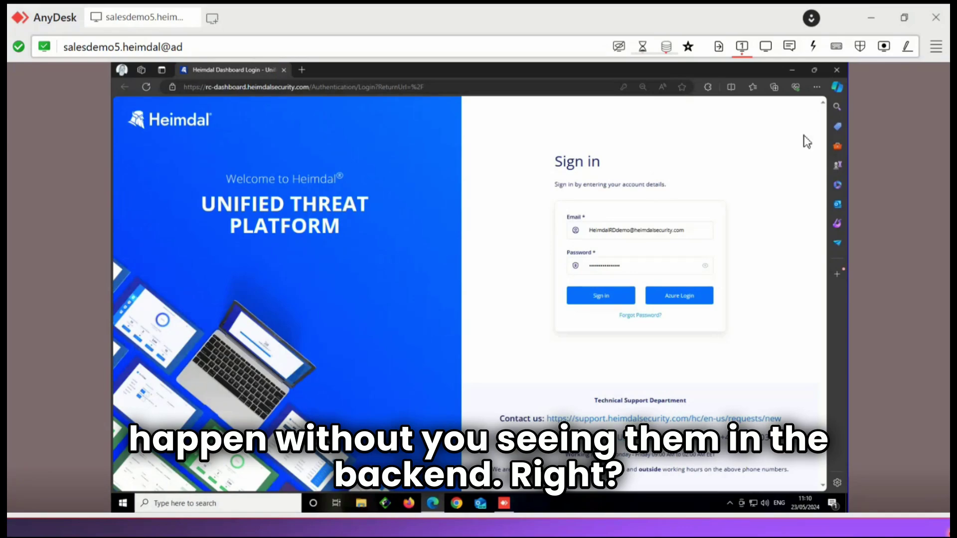
{"action": "left_click", "coordinate": [794, 70]}
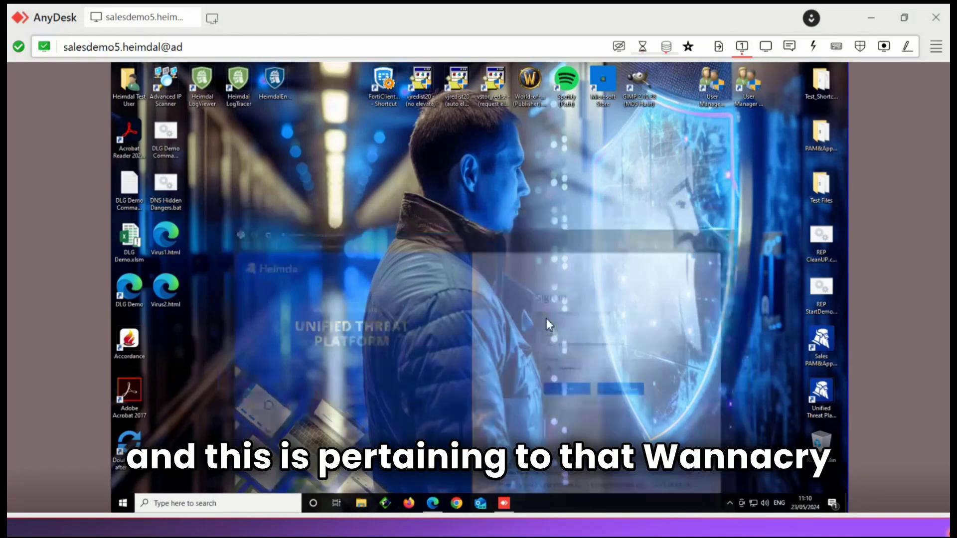
Permanently delete Virus1.html and Virus2.html from the remote desktop
{"action": "left_click_drag", "start_coordinate": [231, 336], "coordinate": [166, 236]}
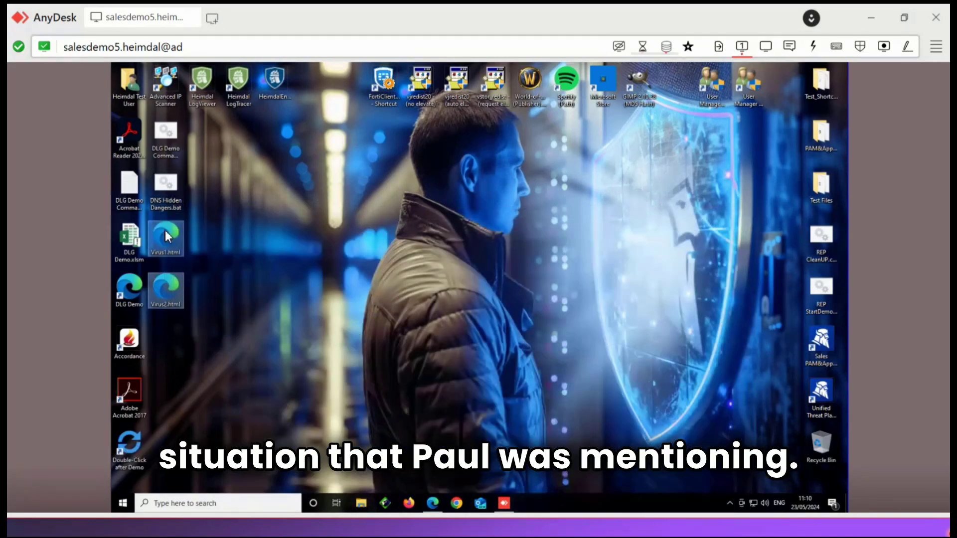
{"action": "right_click", "coordinate": [165, 231]}
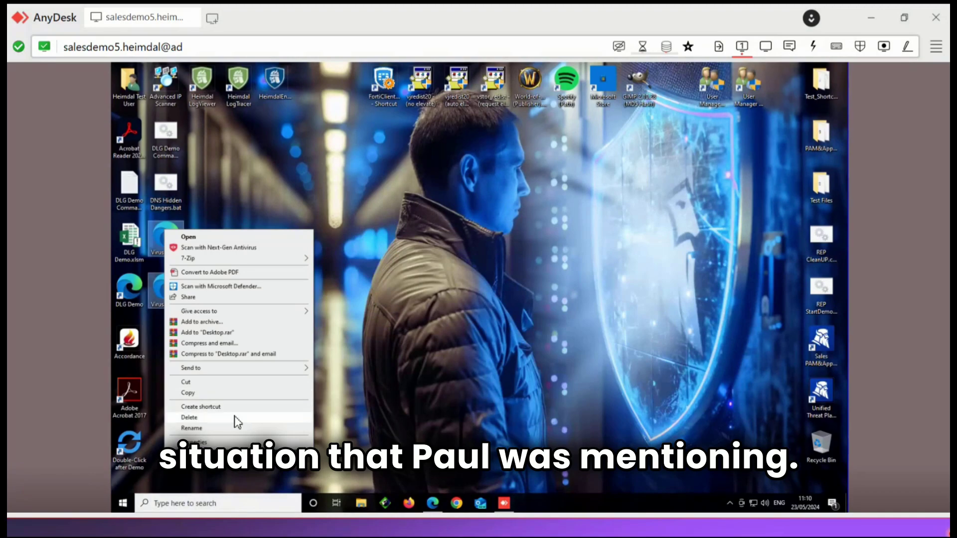
{"action": "left_click", "coordinate": [189, 418]}
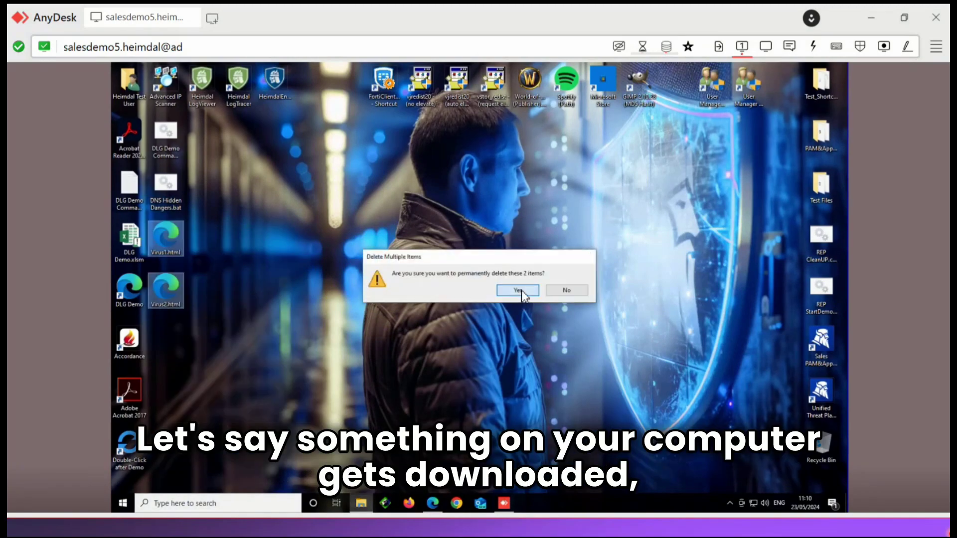
{"action": "left_click", "coordinate": [519, 291]}
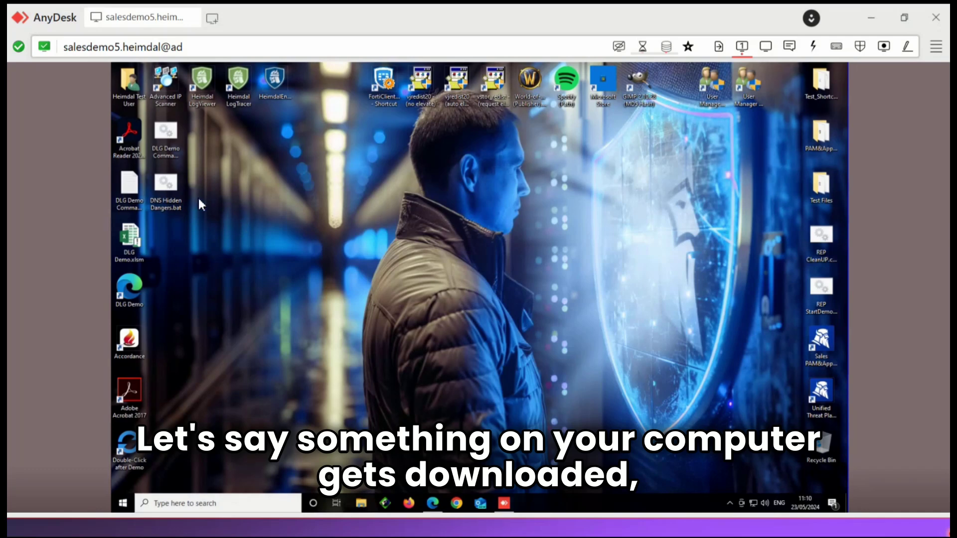
Run the DNS Hidden Dangers.bat file on the remote desktop and open Virus1.html
{"action": "double_click", "coordinate": [169, 187]}
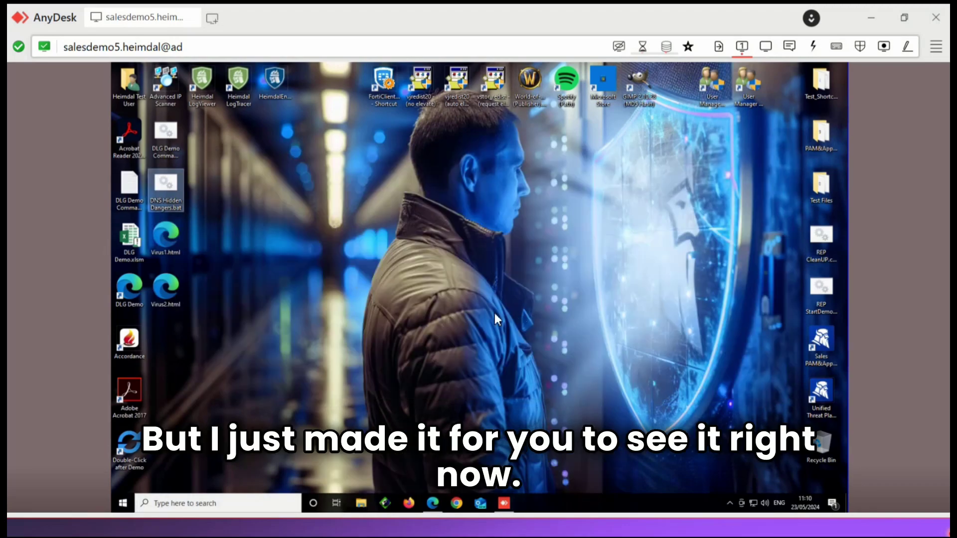
{"action": "left_click", "coordinate": [166, 237]}
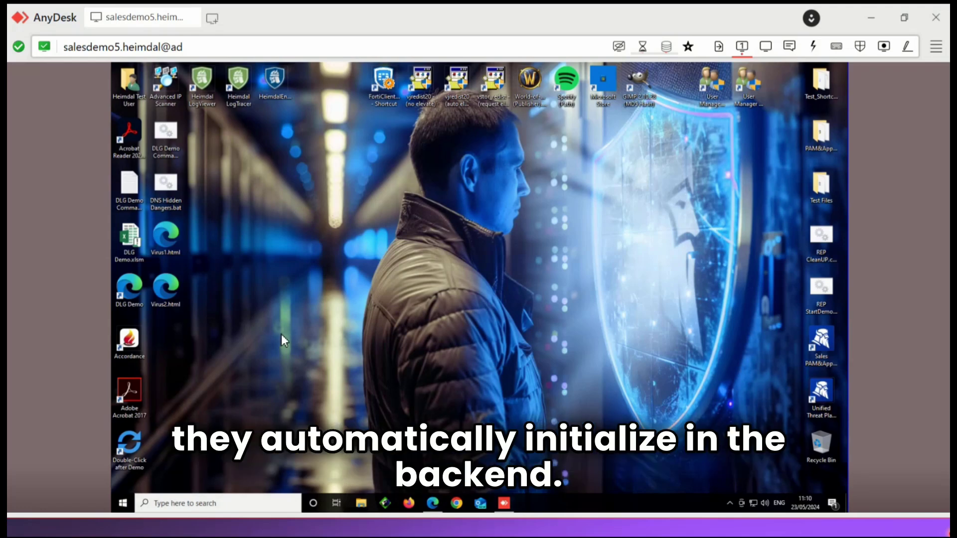
{"action": "double_click", "coordinate": [169, 243]}
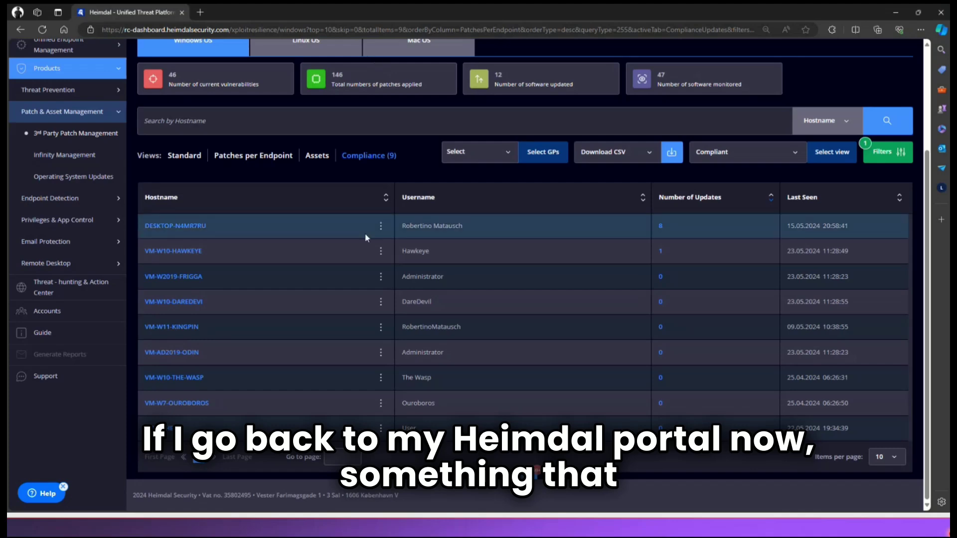
Open SALESDEMO5 from the Threat Prevention Endpoint view and set its timeframe to 23.02.2024 00:00 through 23.05.2024 23:59
{"action": "scroll", "coordinate": [365, 232], "scroll_direction": "up", "scroll_amount": 3}
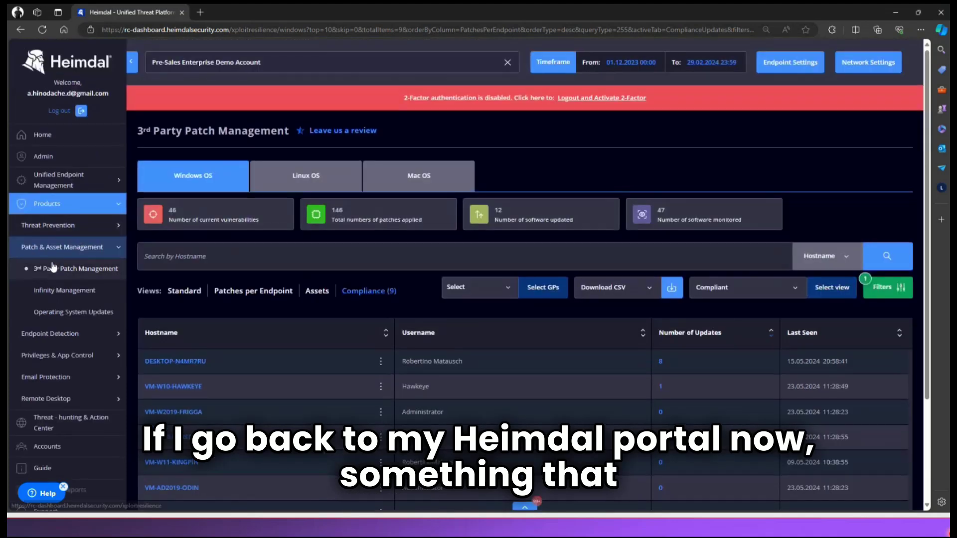
{"action": "left_click", "coordinate": [60, 232]}
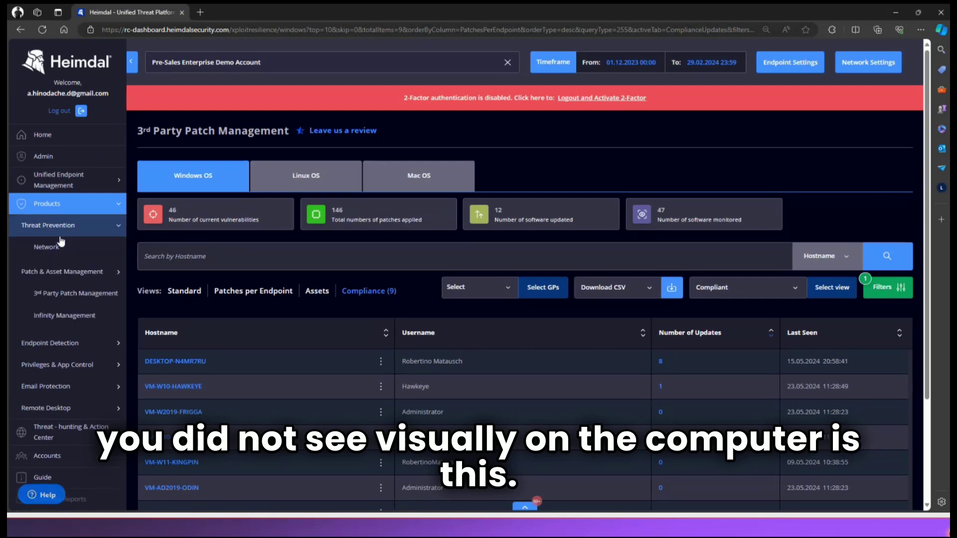
{"action": "left_click", "coordinate": [50, 264]}
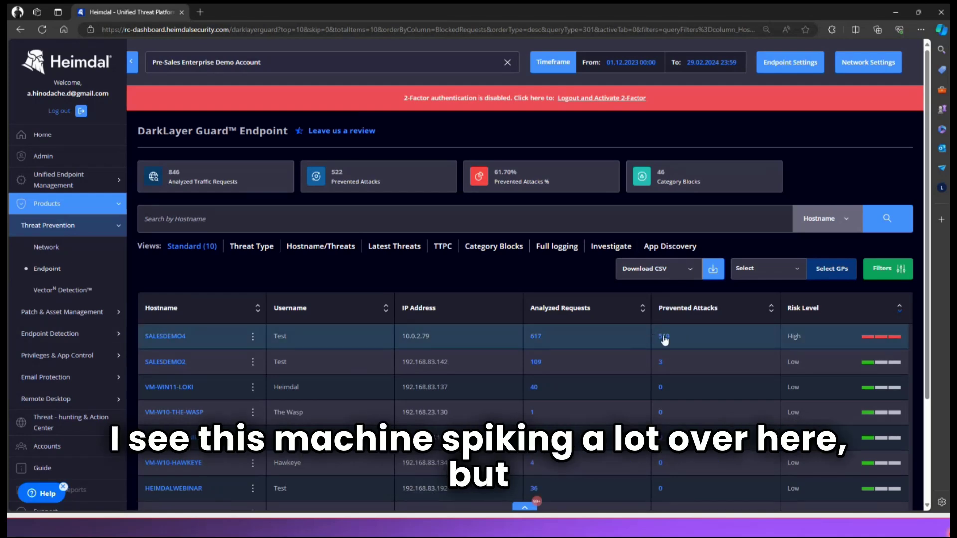
{"action": "scroll", "coordinate": [378, 299], "scroll_direction": "down", "scroll_amount": 2}
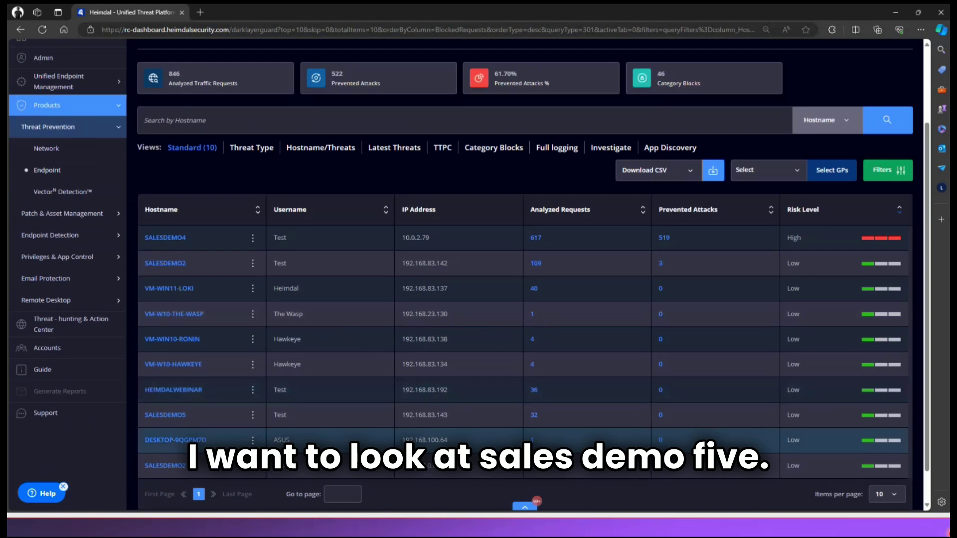
{"action": "left_click", "coordinate": [170, 416]}
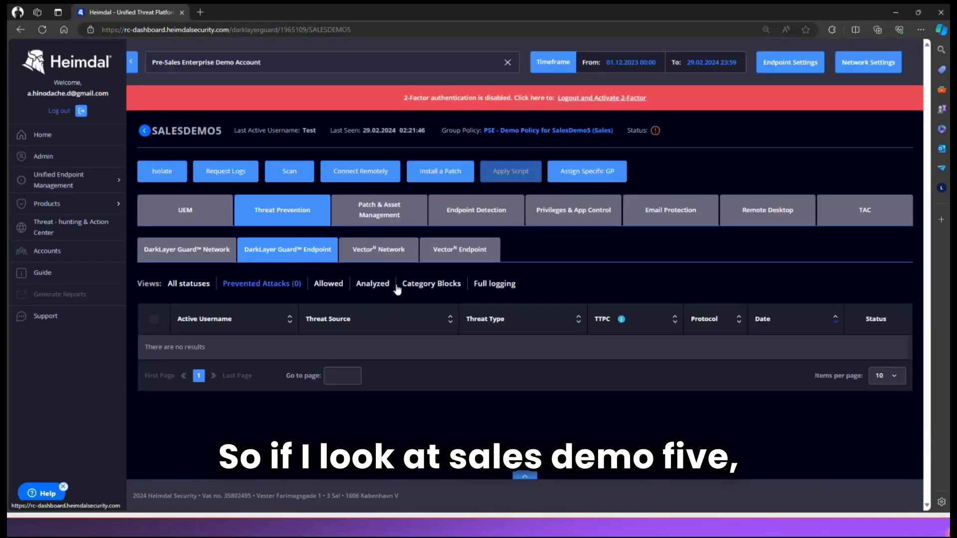
{"action": "left_click", "coordinate": [694, 70]}
{"action": "left_click", "coordinate": [717, 215]}
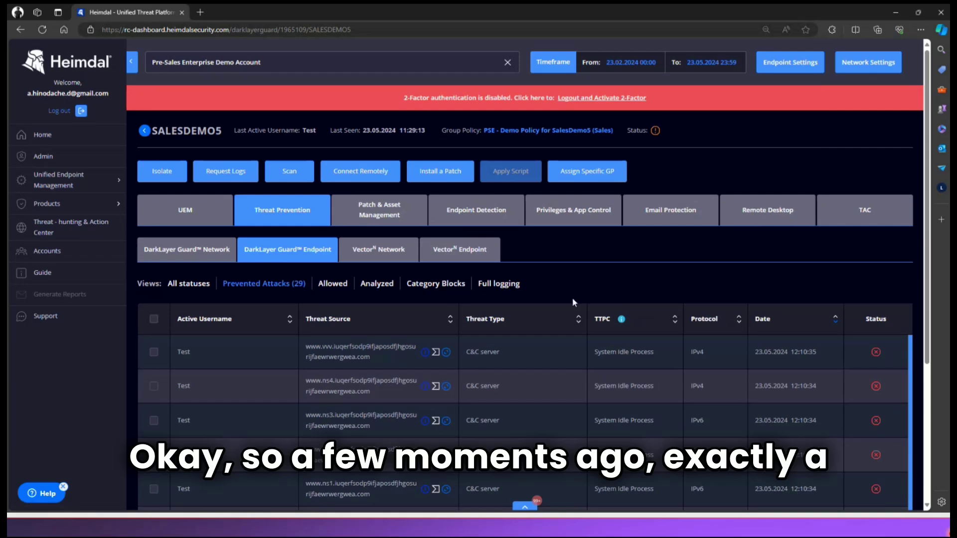
Examine the timestamps and threat source domains of the most recent prevented attacks on SALESDEMO5
{"action": "scroll", "coordinate": [880, 390], "scroll_direction": "down", "scroll_amount": 1}
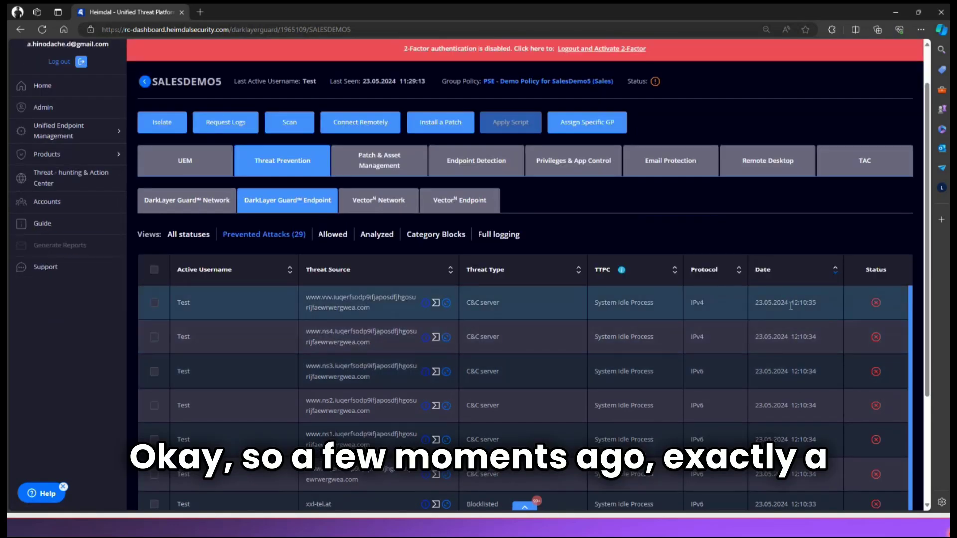
{"action": "left_click_drag", "start_coordinate": [787, 303], "coordinate": [821, 300]}
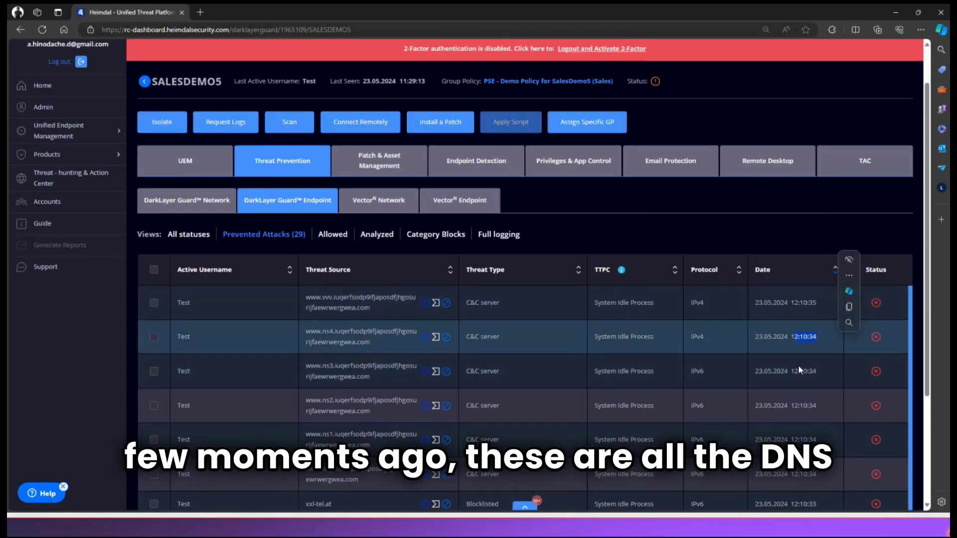
{"action": "left_click_drag", "start_coordinate": [797, 371], "coordinate": [834, 380]}
{"action": "left_click_drag", "start_coordinate": [791, 405], "coordinate": [839, 411]}
{"action": "left_click_drag", "start_coordinate": [793, 440], "coordinate": [828, 442]}
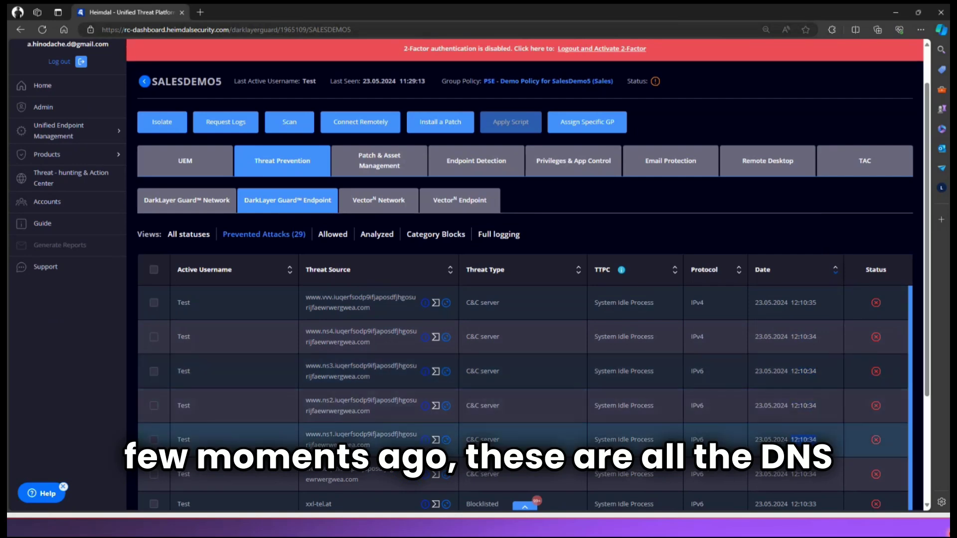
{"action": "scroll", "coordinate": [819, 461], "scroll_direction": "down", "scroll_amount": 1}
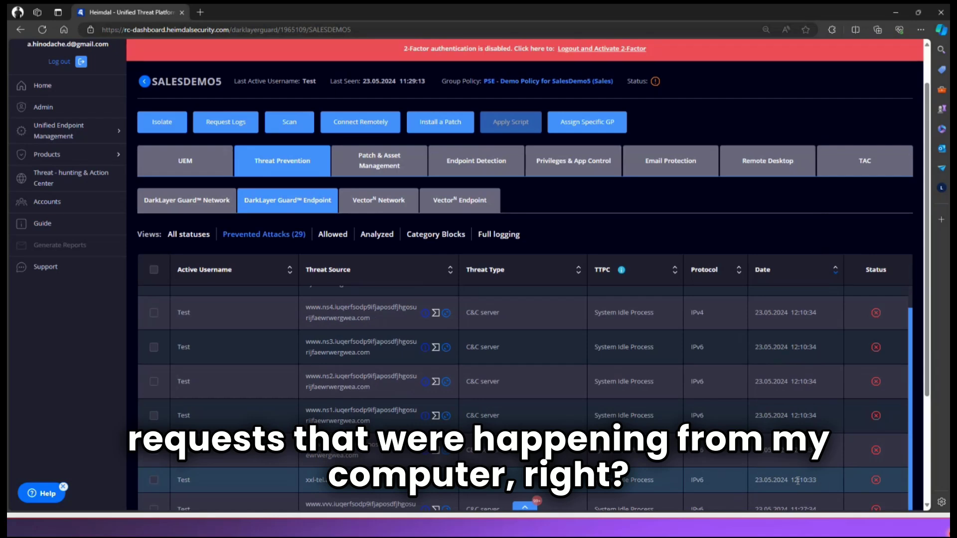
{"action": "scroll", "coordinate": [815, 479], "scroll_direction": "down", "scroll_amount": 1}
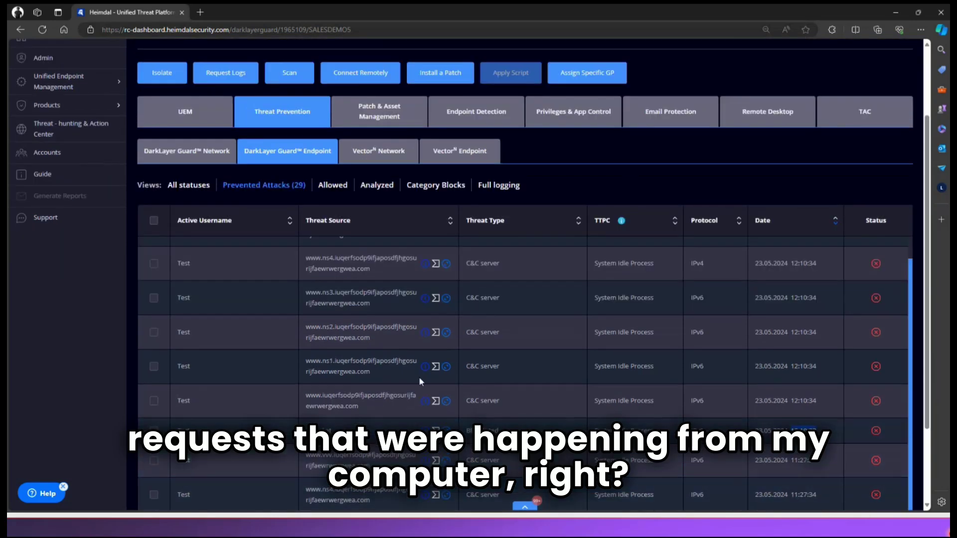
{"action": "scroll", "coordinate": [390, 299], "scroll_direction": "up", "scroll_amount": 1}
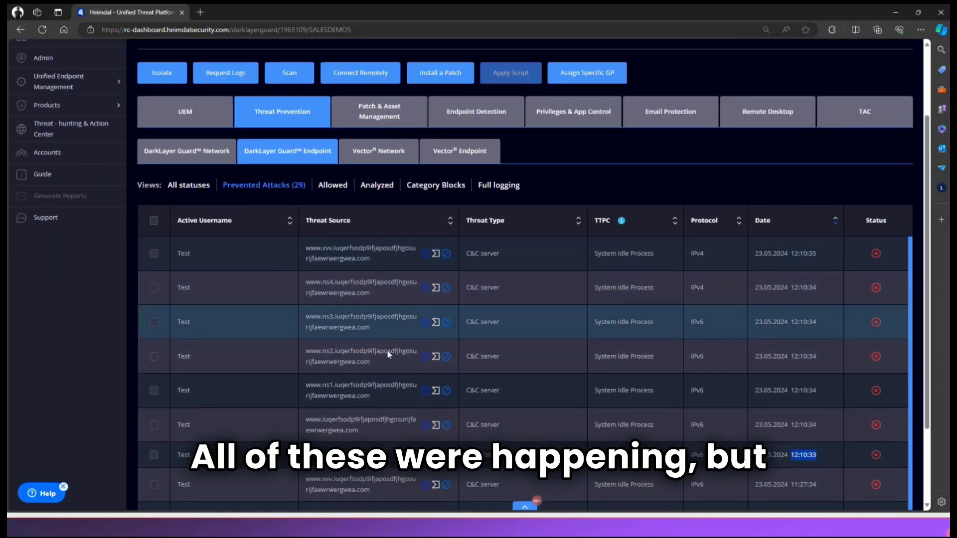
{"action": "left_click_drag", "start_coordinate": [305, 249], "coordinate": [378, 261]}
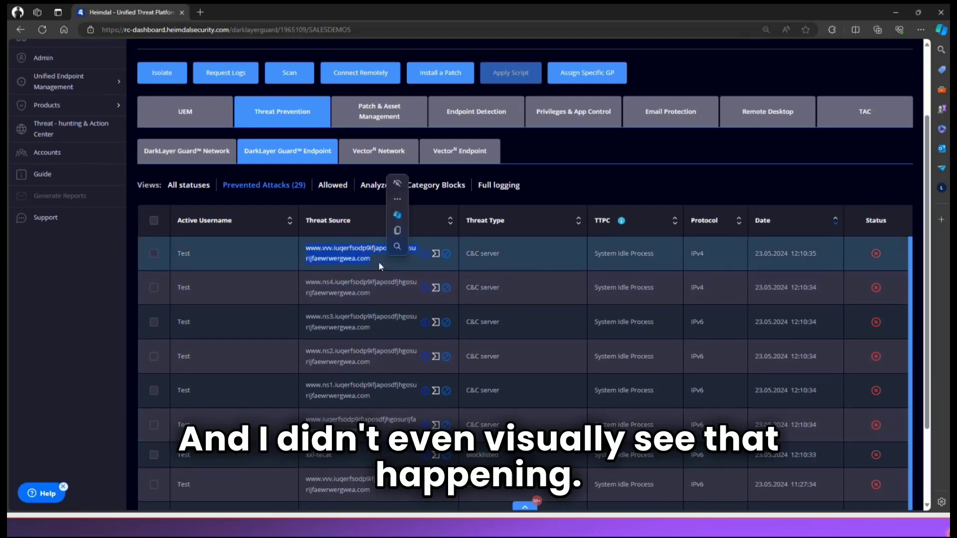
{"action": "left_click", "coordinate": [437, 259]}
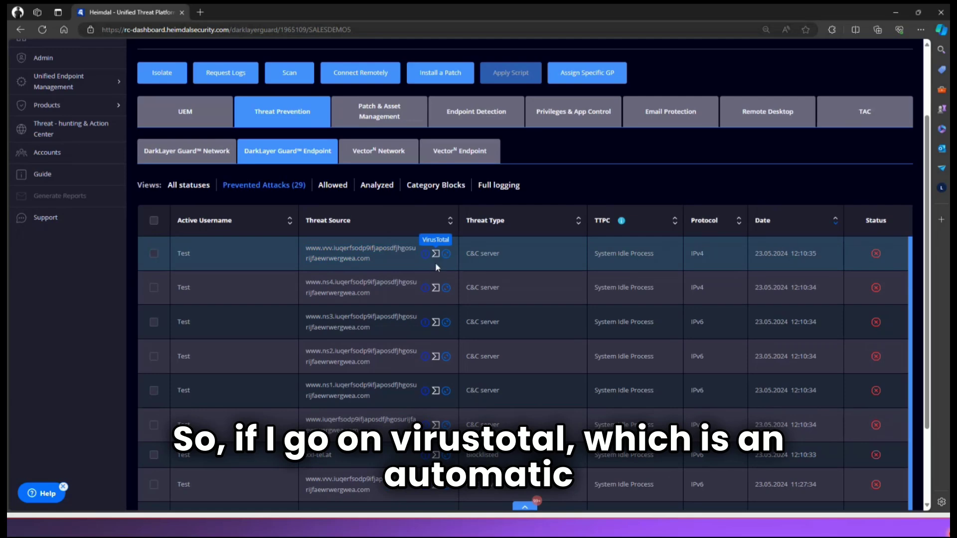
{"action": "left_click", "coordinate": [436, 255]}
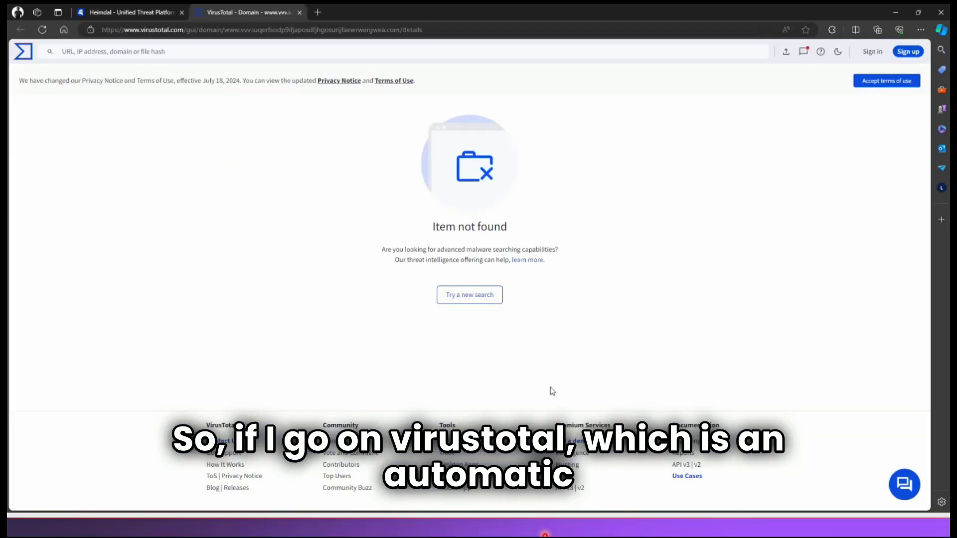
{"action": "left_click", "coordinate": [161, 11]}
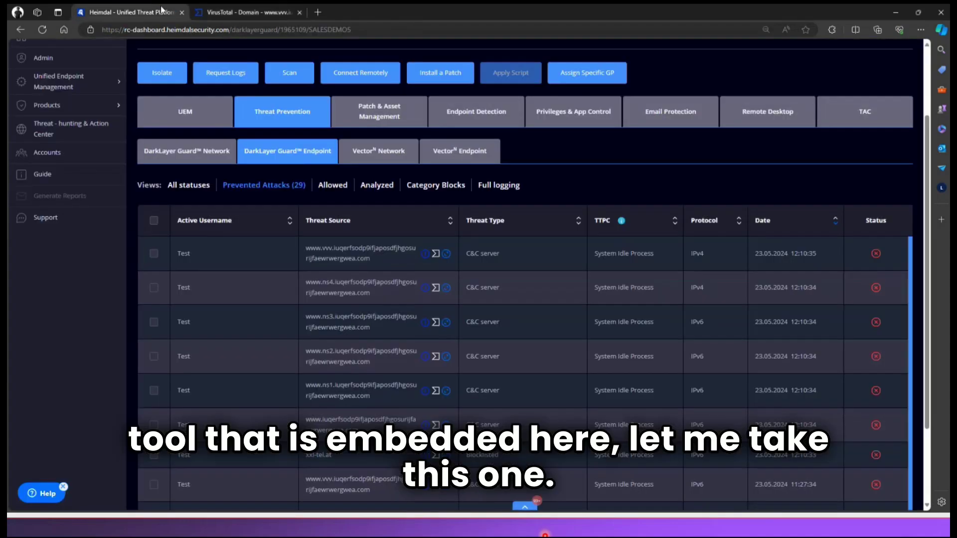
{"action": "scroll", "coordinate": [391, 302], "scroll_direction": "down", "scroll_amount": 2}
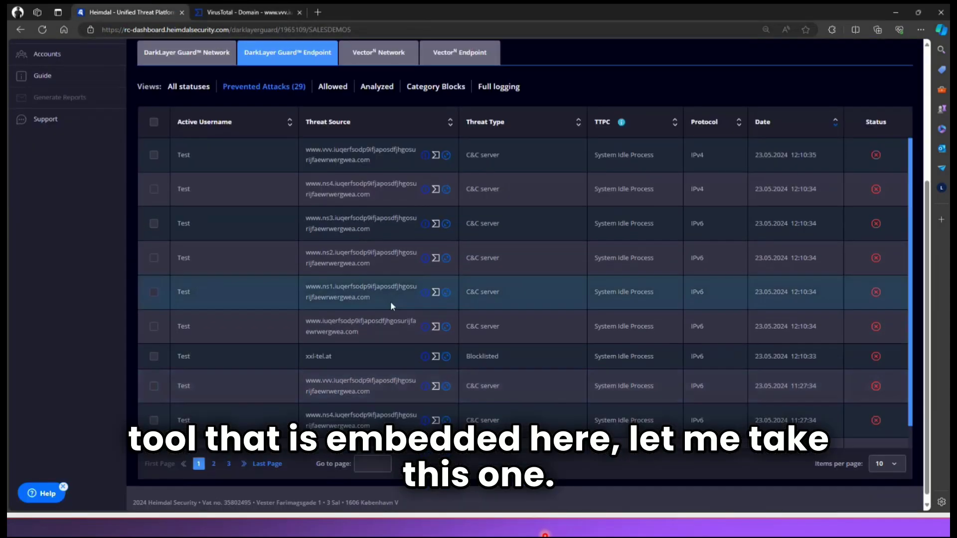
{"action": "left_click", "coordinate": [436, 327]}
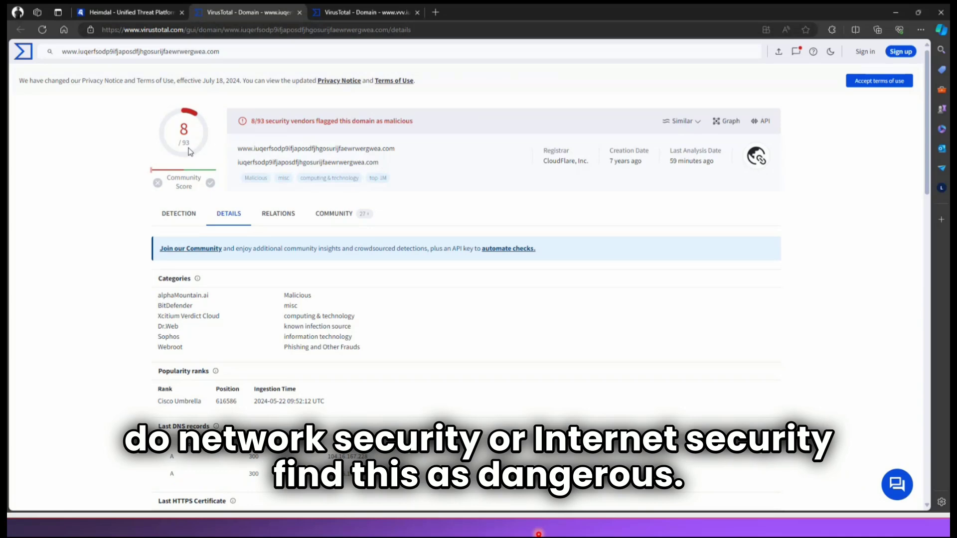
Show the domain's relations in VirusTotal and examine the detections of its communicating files and referring files
{"action": "left_click", "coordinate": [283, 215]}
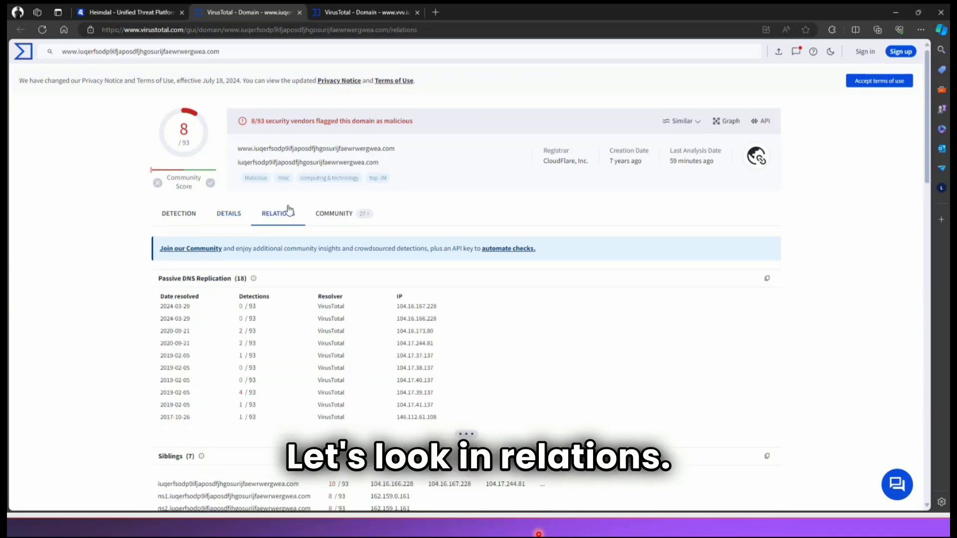
{"action": "scroll", "coordinate": [291, 197], "scroll_direction": "down", "scroll_amount": 3}
{"action": "scroll", "coordinate": [281, 279], "scroll_direction": "down", "scroll_amount": 3}
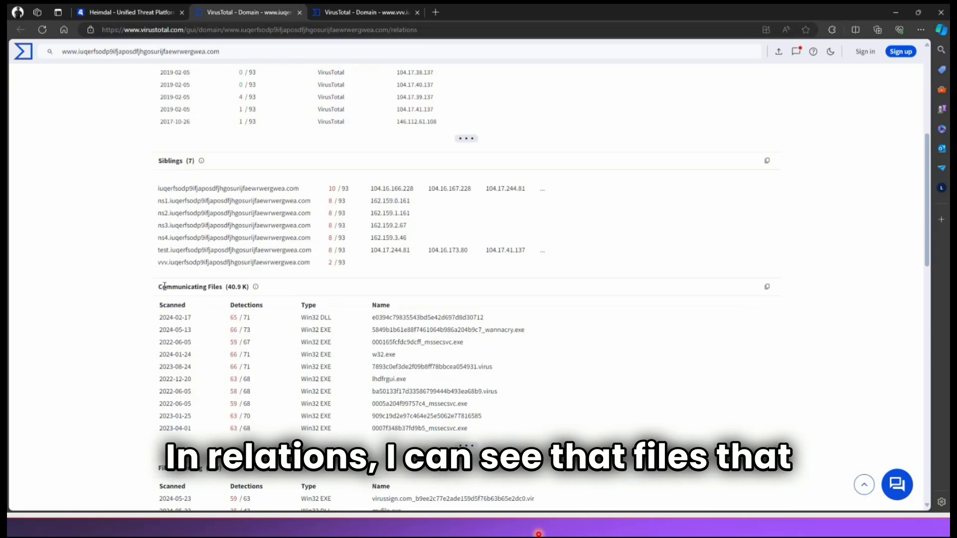
{"action": "left_click_drag", "start_coordinate": [164, 286], "coordinate": [249, 291]}
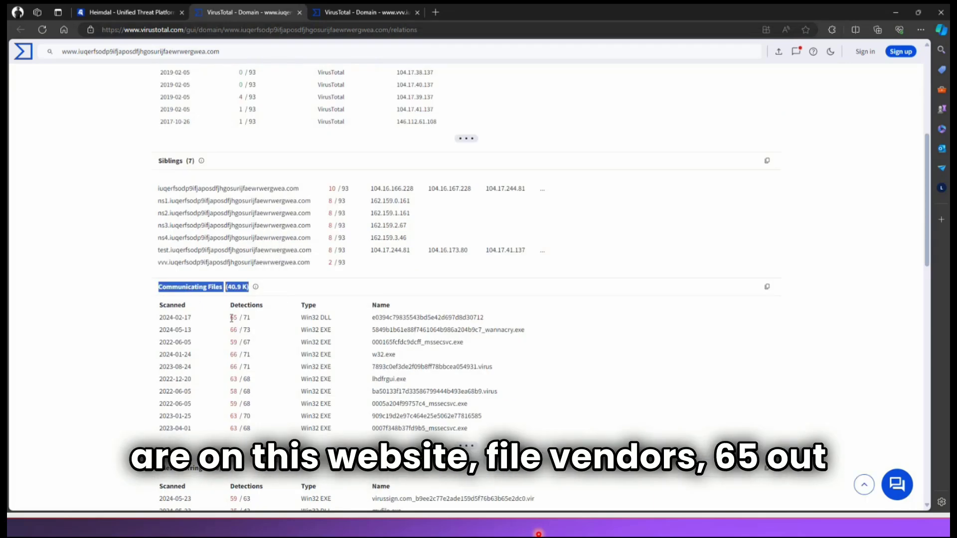
{"action": "left_click_drag", "start_coordinate": [231, 318], "coordinate": [259, 321]}
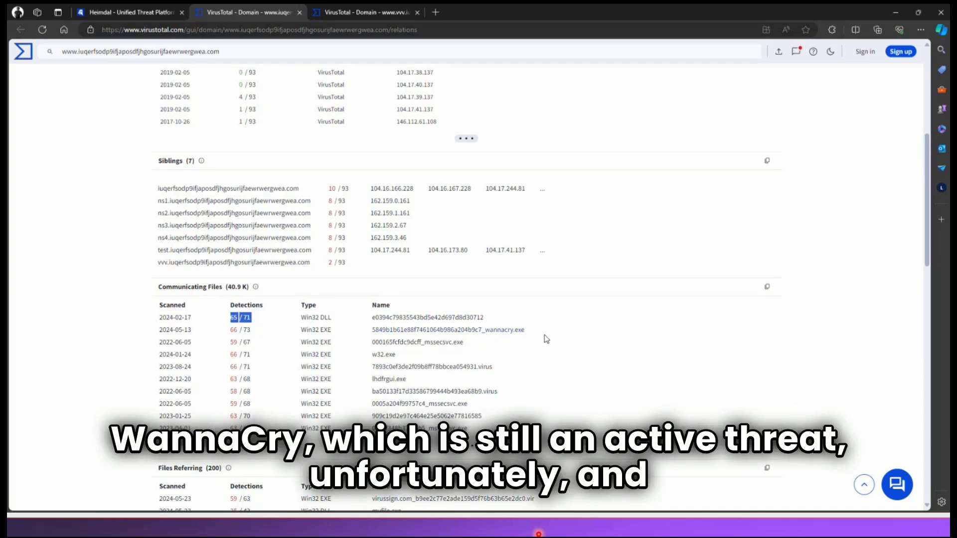
{"action": "scroll", "coordinate": [546, 339], "scroll_direction": "down", "scroll_amount": 4}
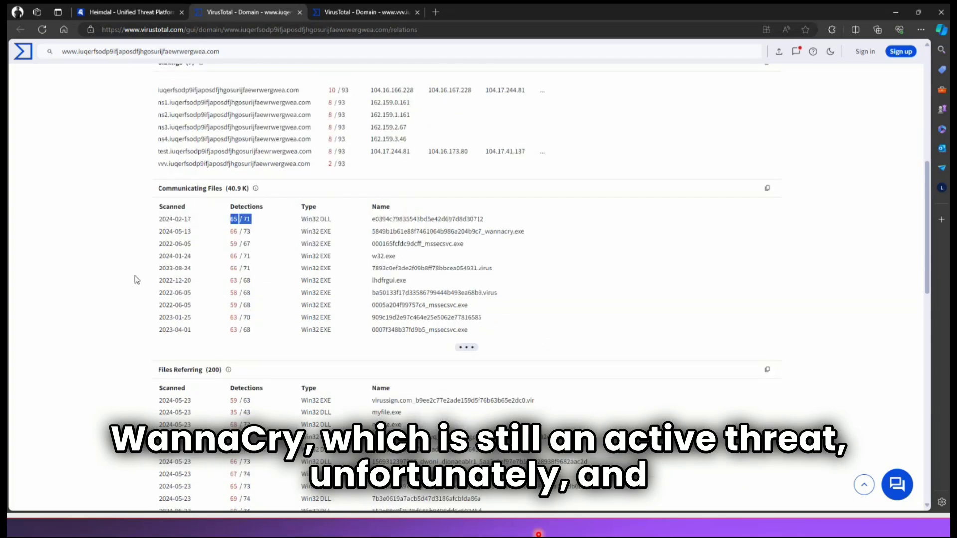
{"action": "left_click_drag", "start_coordinate": [158, 272], "coordinate": [227, 272]}
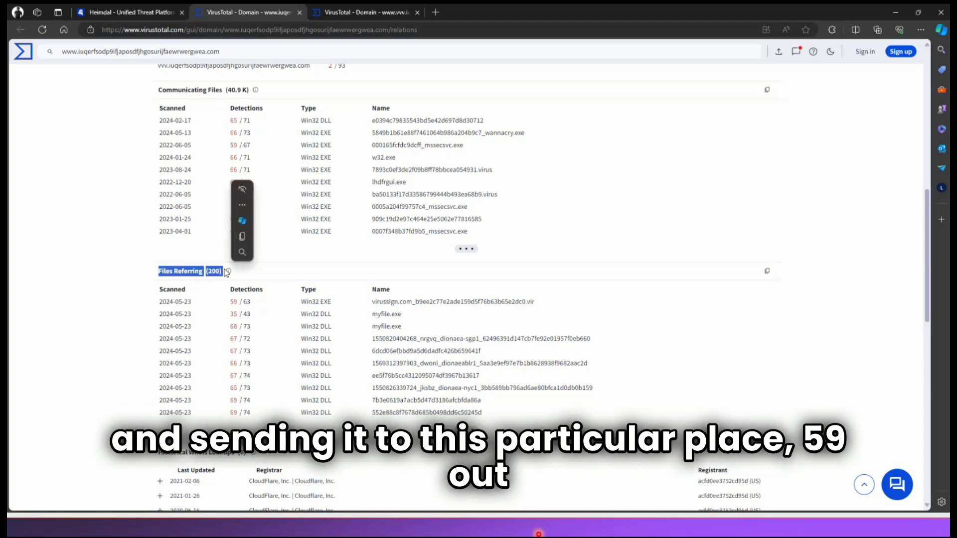
{"action": "left_click_drag", "start_coordinate": [215, 302], "coordinate": [252, 303]}
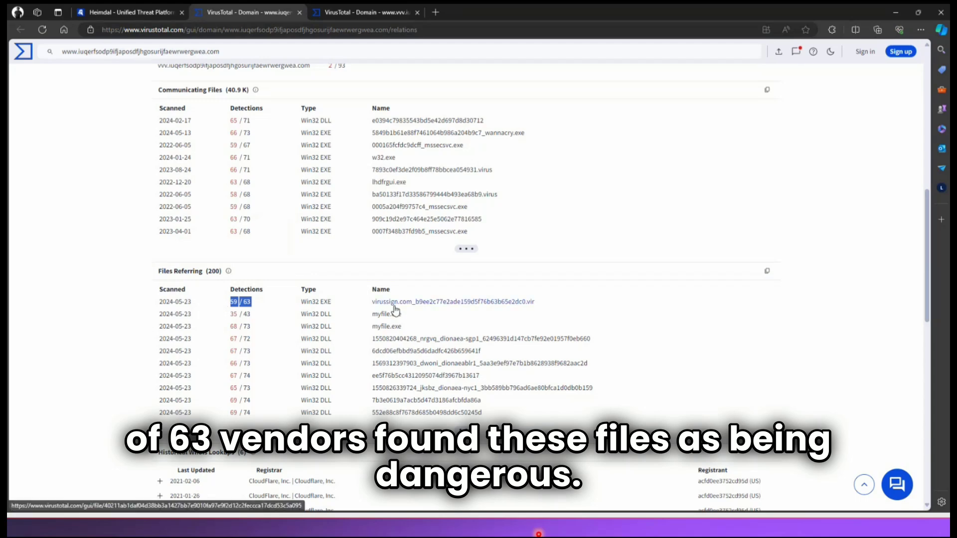
Open the report for 0005a204f99757c4_mssecsvc.exe, review the security vendors' analysis, and minimize the browser to return to the AnyDesk session
{"action": "left_click", "coordinate": [406, 208]}
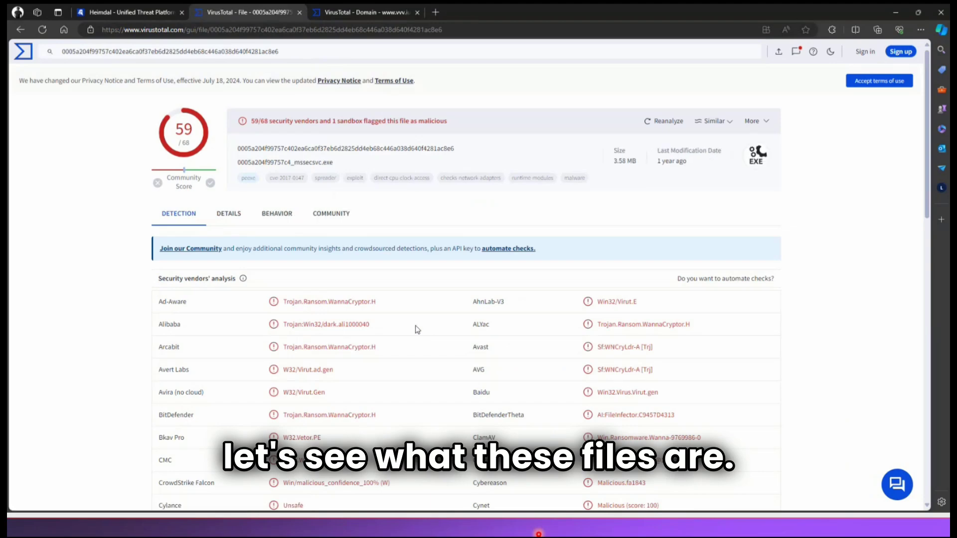
{"action": "left_click_drag", "start_coordinate": [646, 324], "coordinate": [702, 339]}
{"action": "scroll", "coordinate": [658, 349], "scroll_direction": "down", "scroll_amount": 2}
{"action": "scroll", "coordinate": [670, 392], "scroll_direction": "down", "scroll_amount": 2}
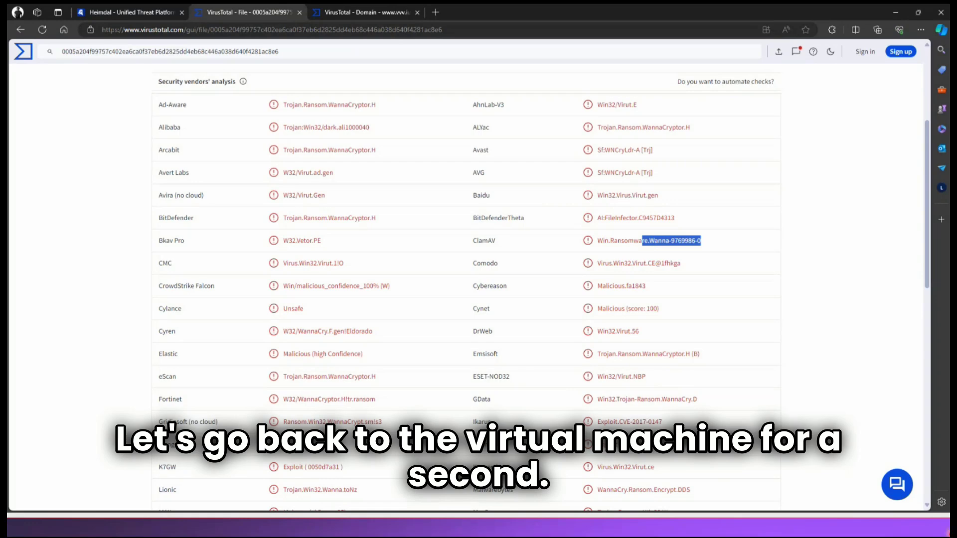
{"action": "left_click", "coordinate": [896, 12]}
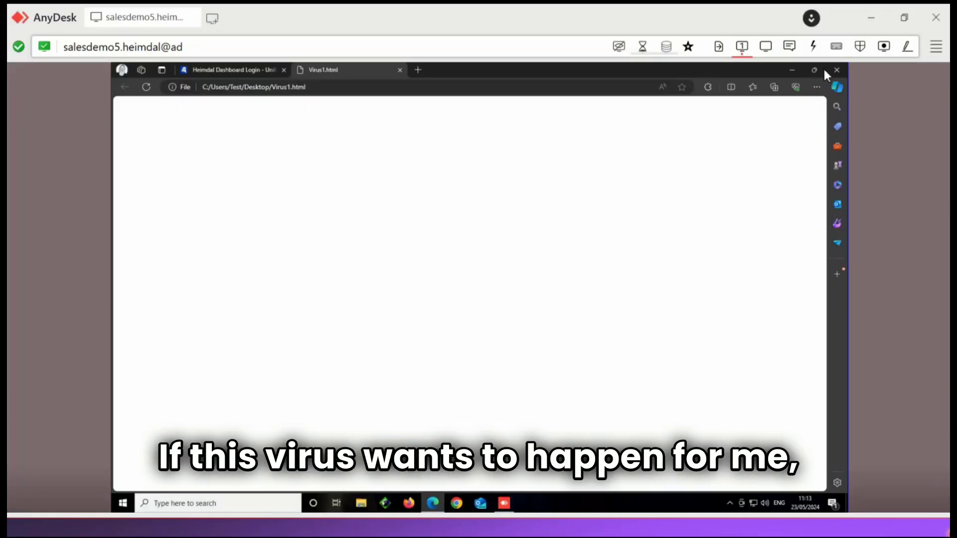